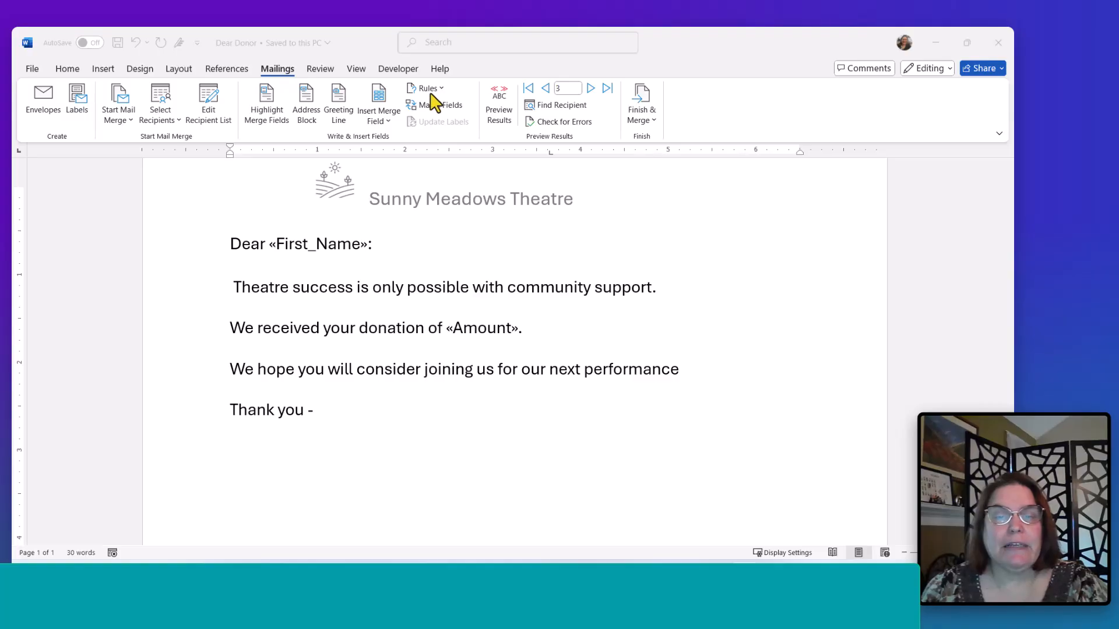
- Preview the merged letter and jump to the first recipient record
left_click(430, 89)
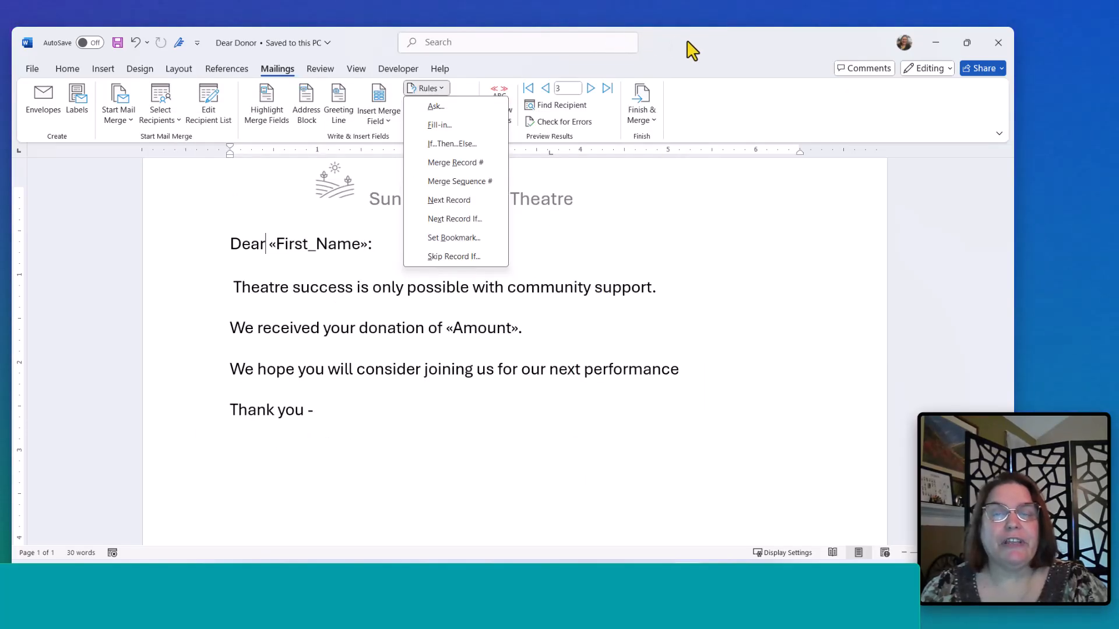
left_click(688, 42)
left_click(506, 113)
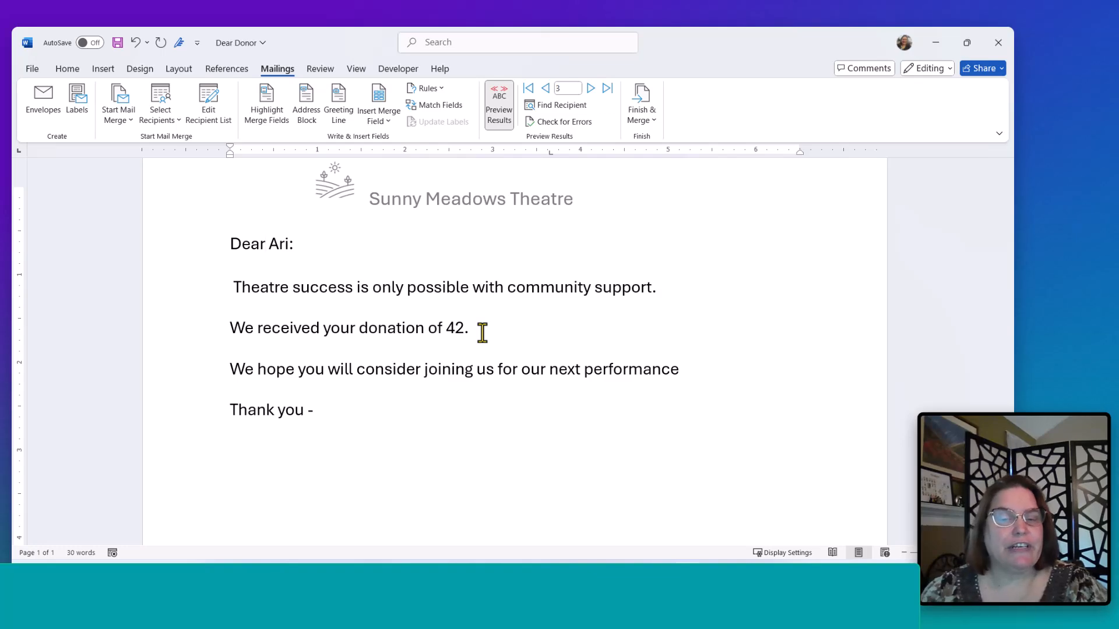
left_click(528, 88)
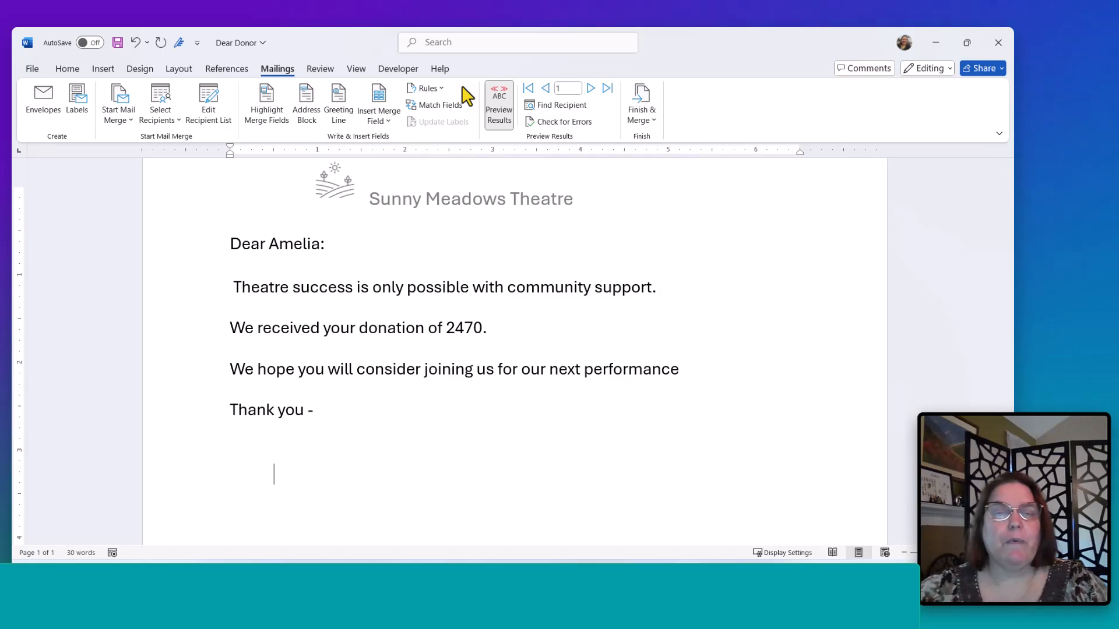
- After the donation sentence, start an If...Then...Else rule testing whether Amount is Greater than or equal to 2000
left_click(513, 330)
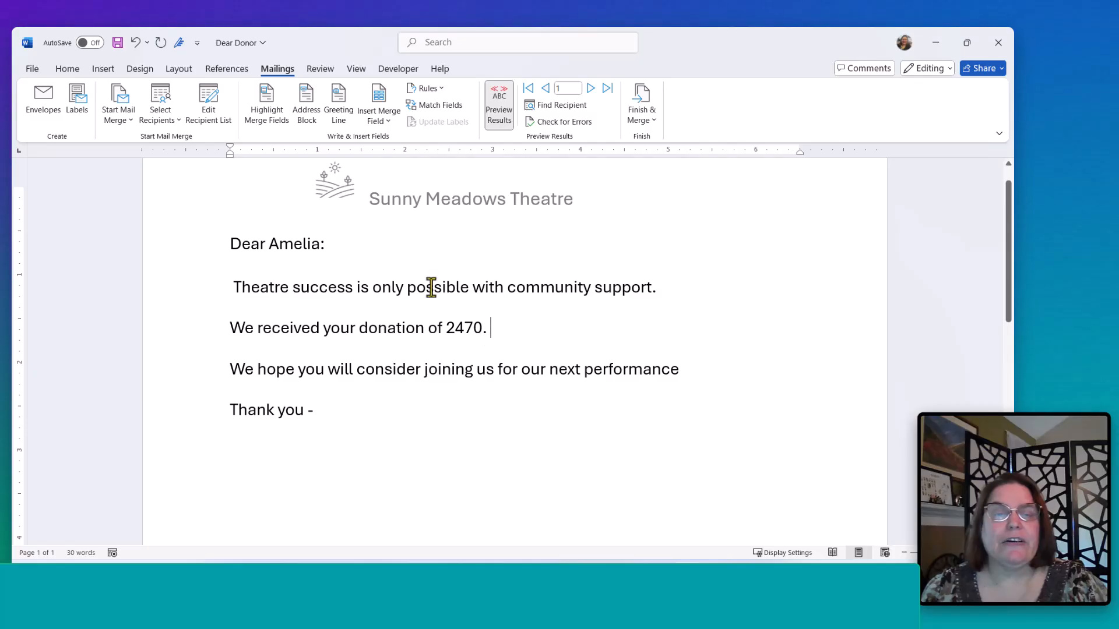
left_click(440, 89)
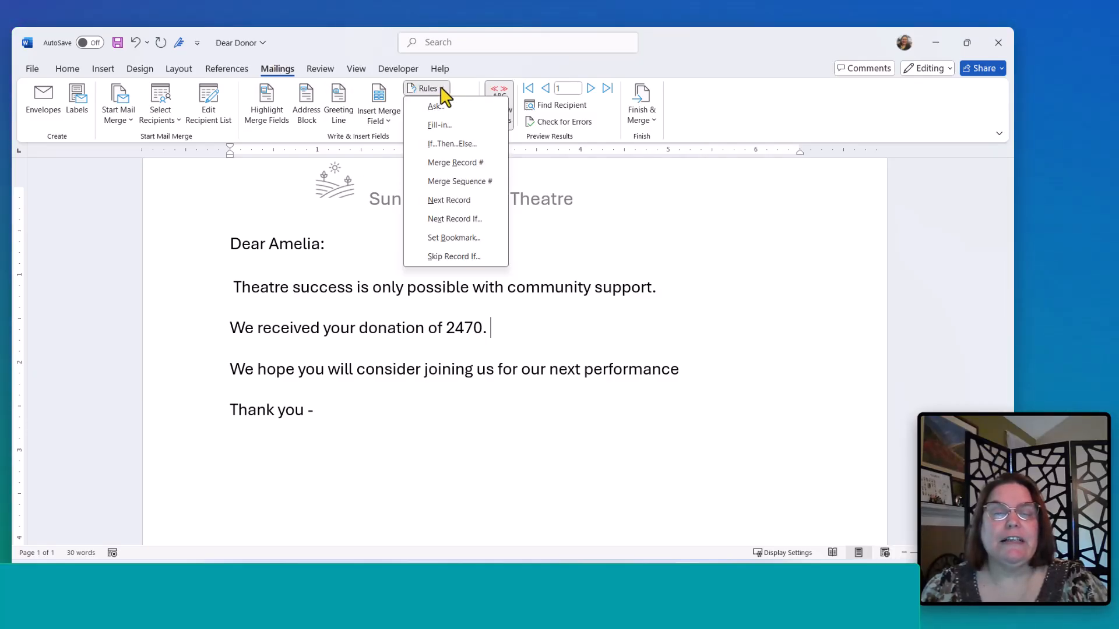
left_click(452, 144)
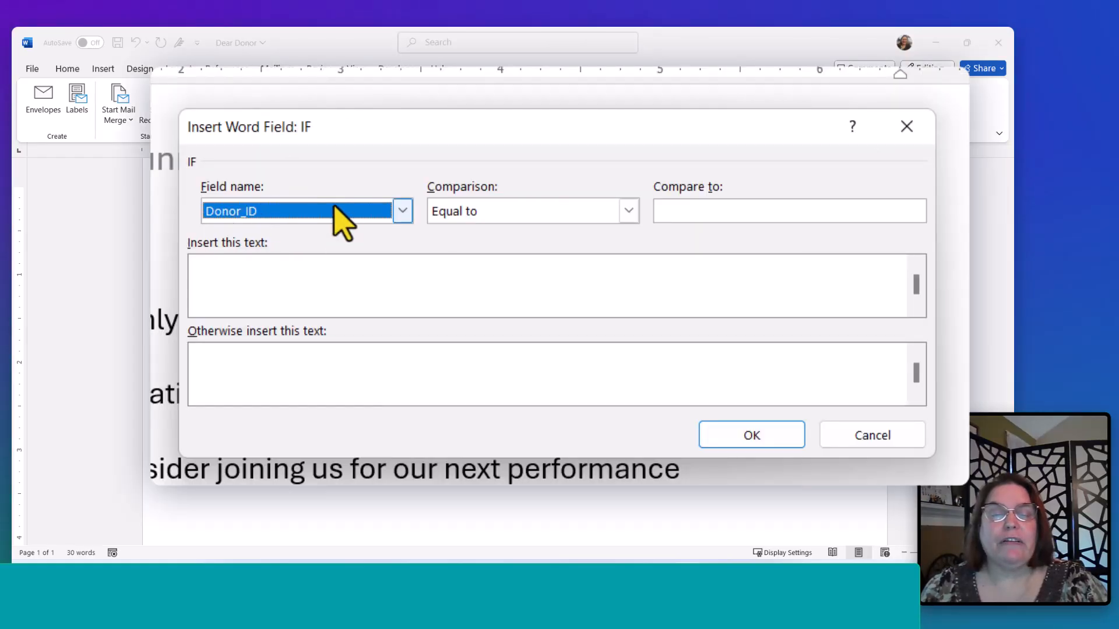
left_click(489, 226)
left_click(336, 208)
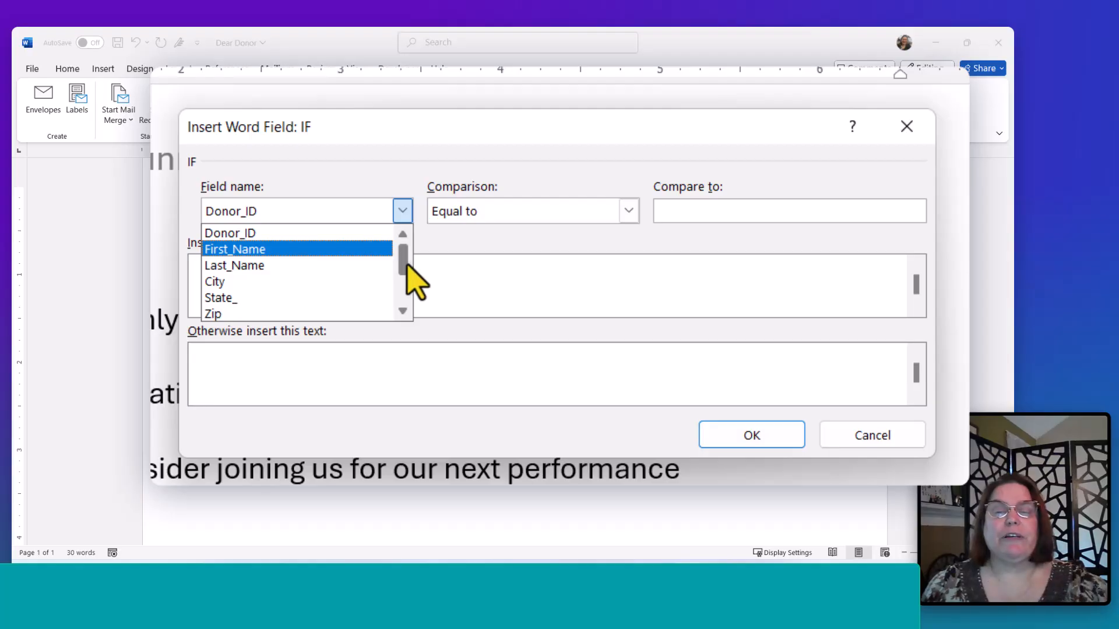
left_click_drag(407, 262, 407, 268)
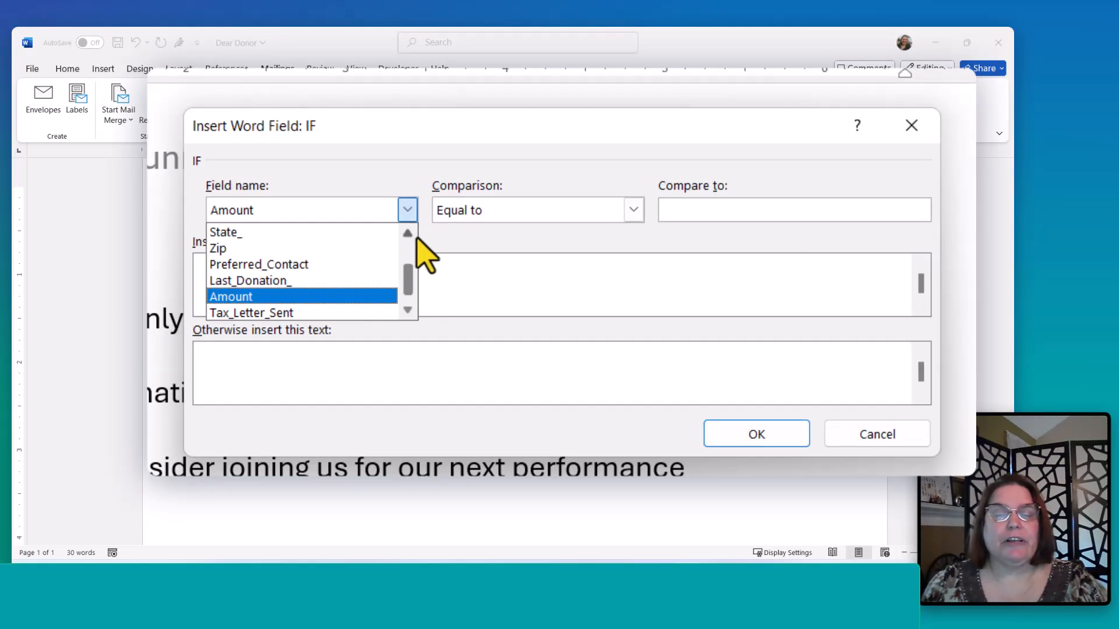
scroll(416, 245, "up", 2)
scroll(421, 292, "down", 3)
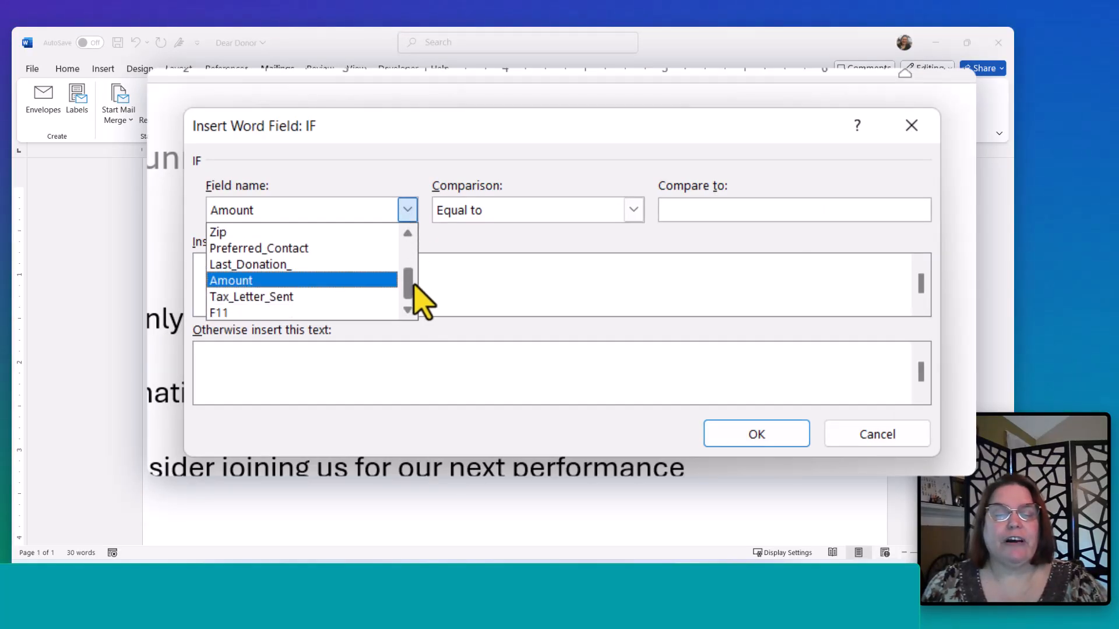
left_click(292, 280)
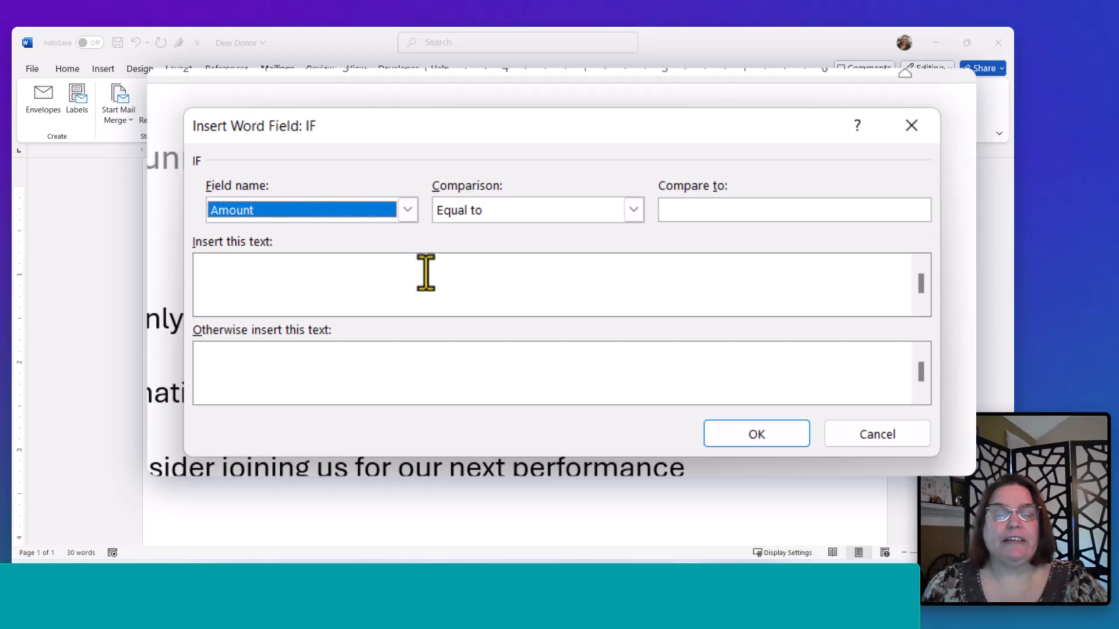
left_click(633, 210)
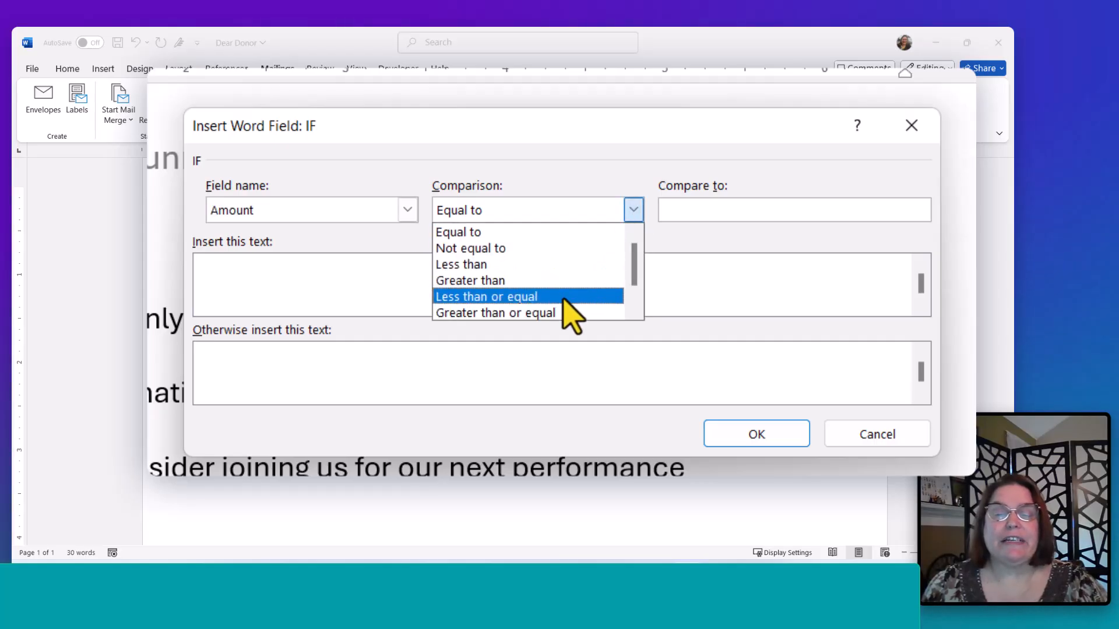
left_click(550, 314)
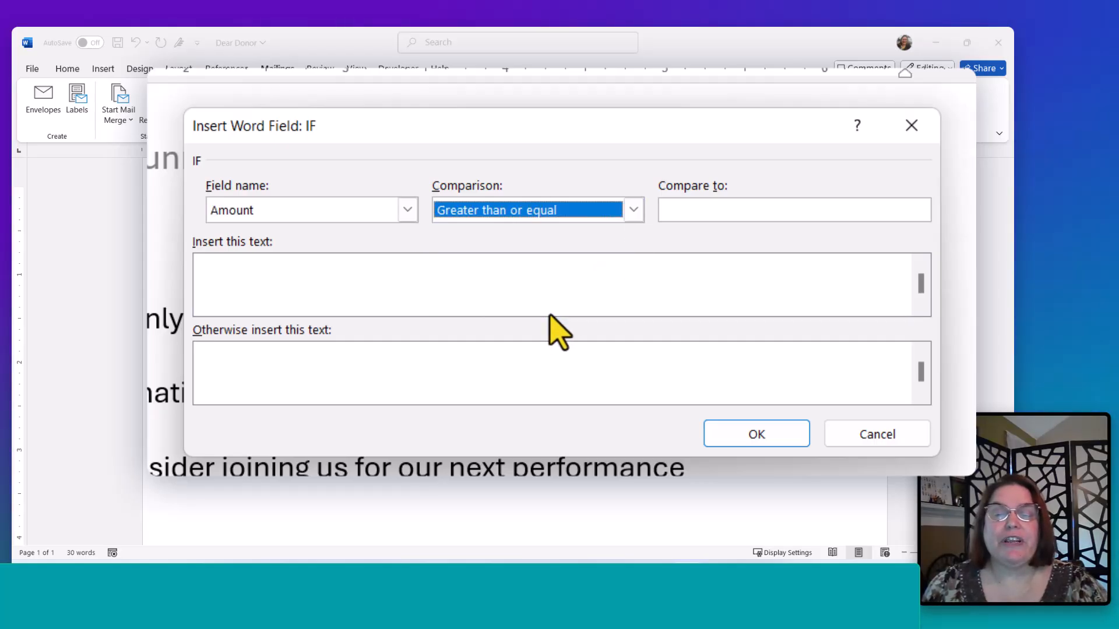
left_click(755, 213)
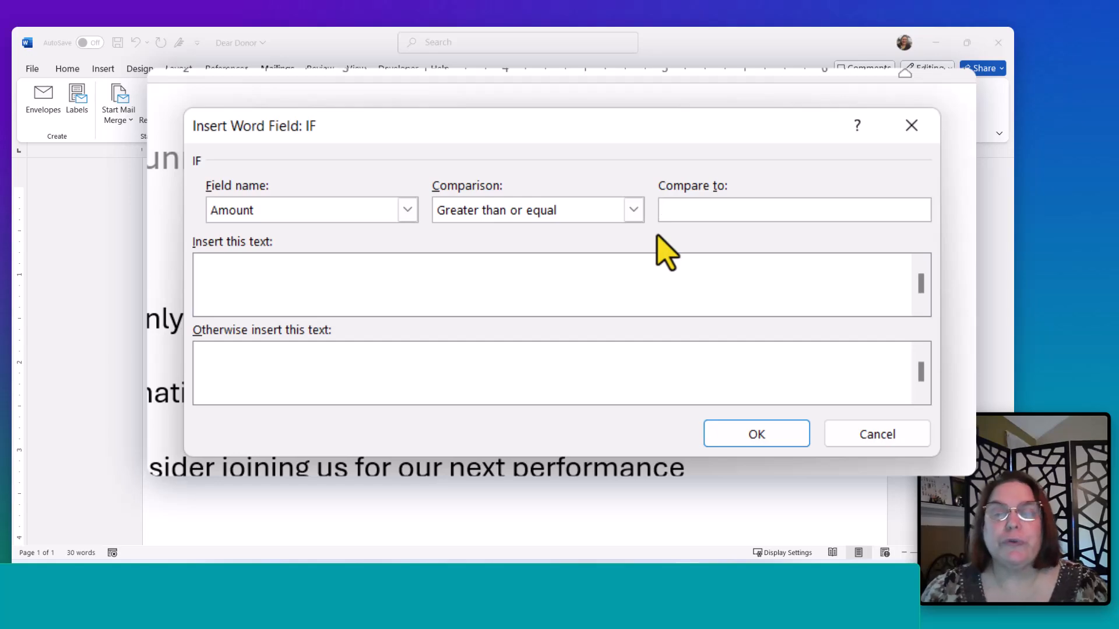
type("2000")
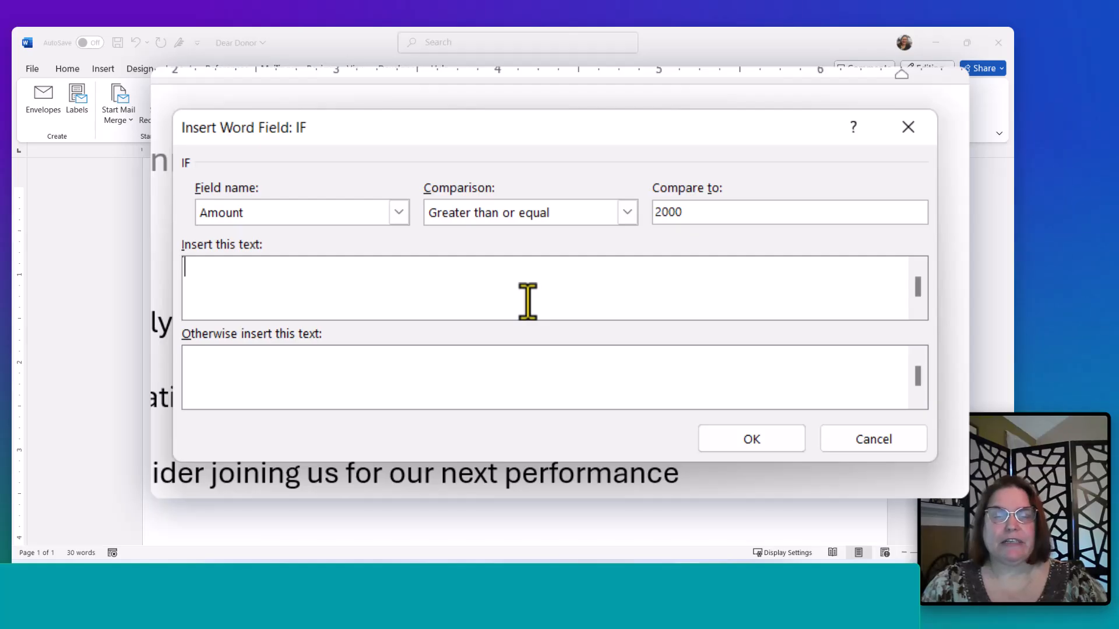
type("We appreciate")
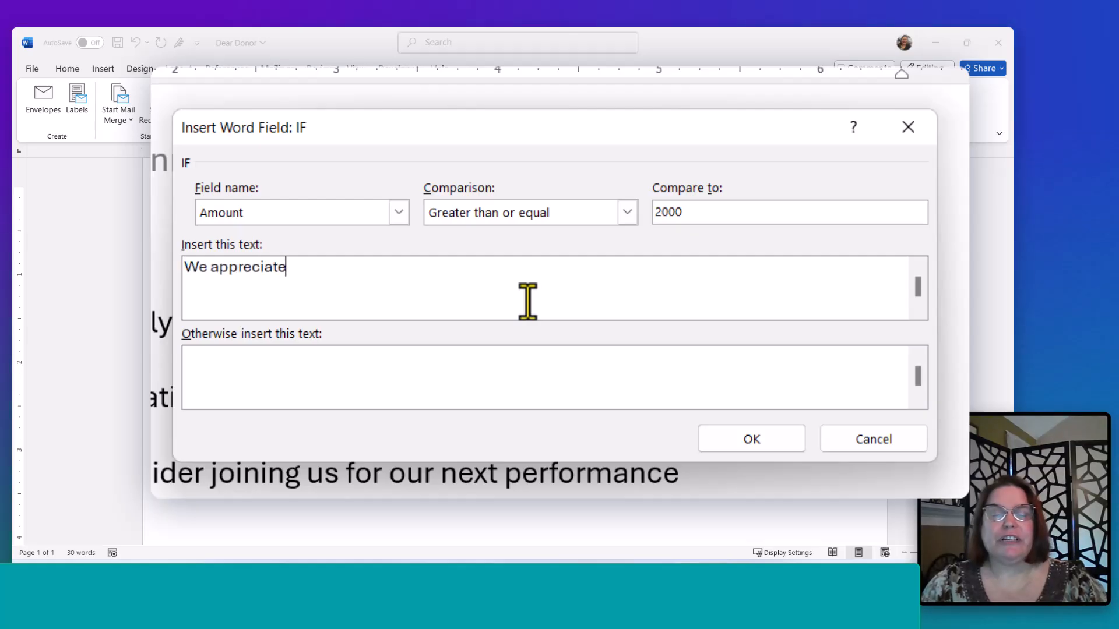
type(" your generi")
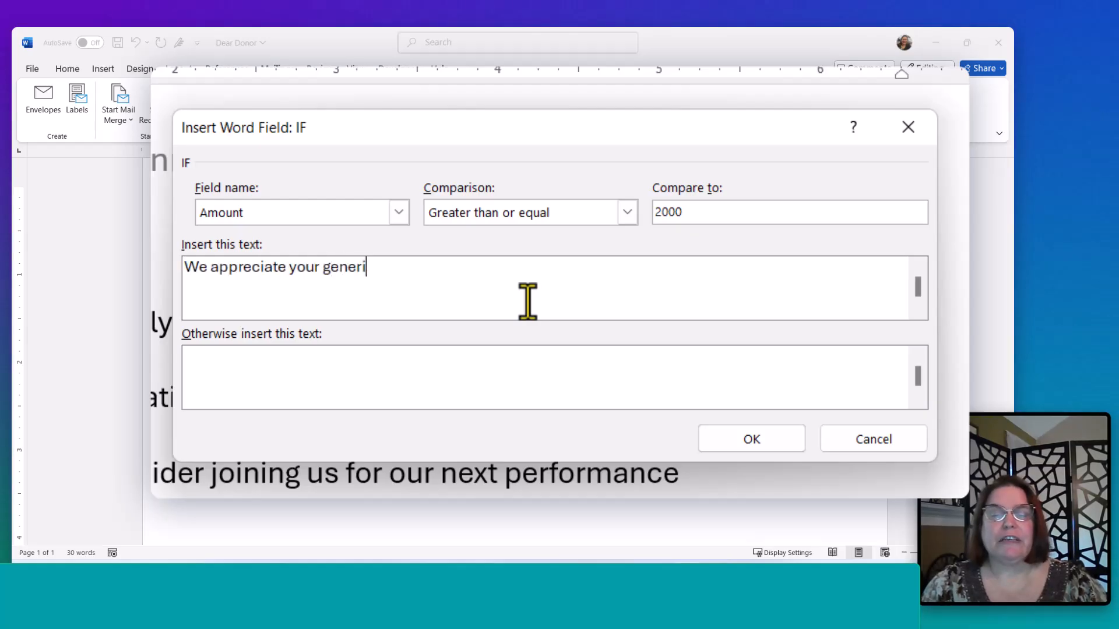
type("osoity.")
- Set the rule to insert 'We appreciate your generiosoity.', otherwise 'Thank you.', and confirm the field
left_click(482, 364)
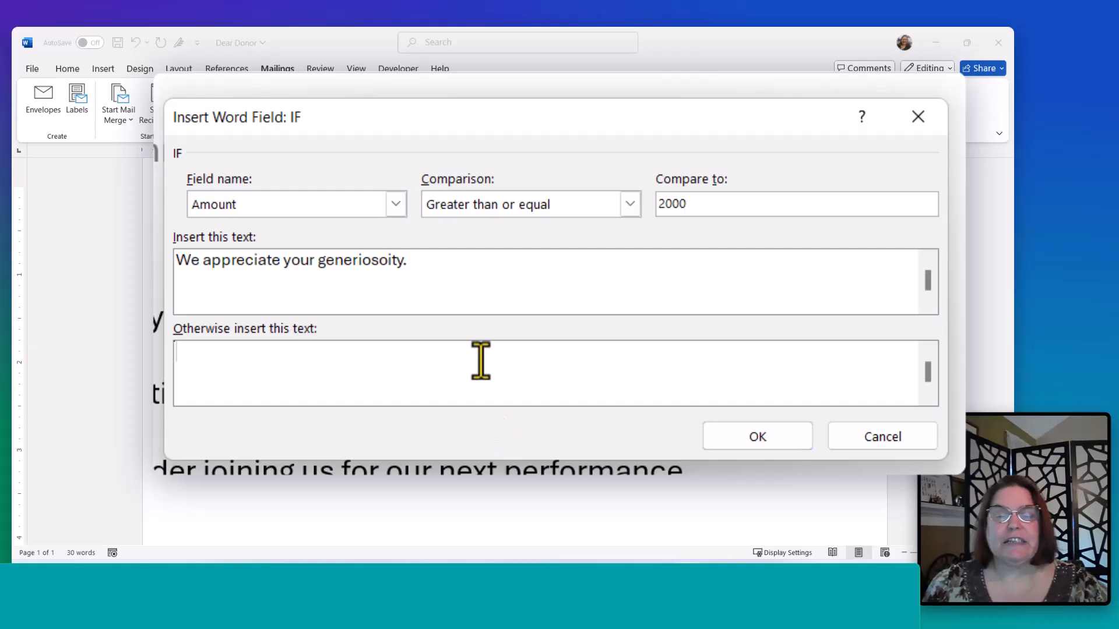
type("Thank")
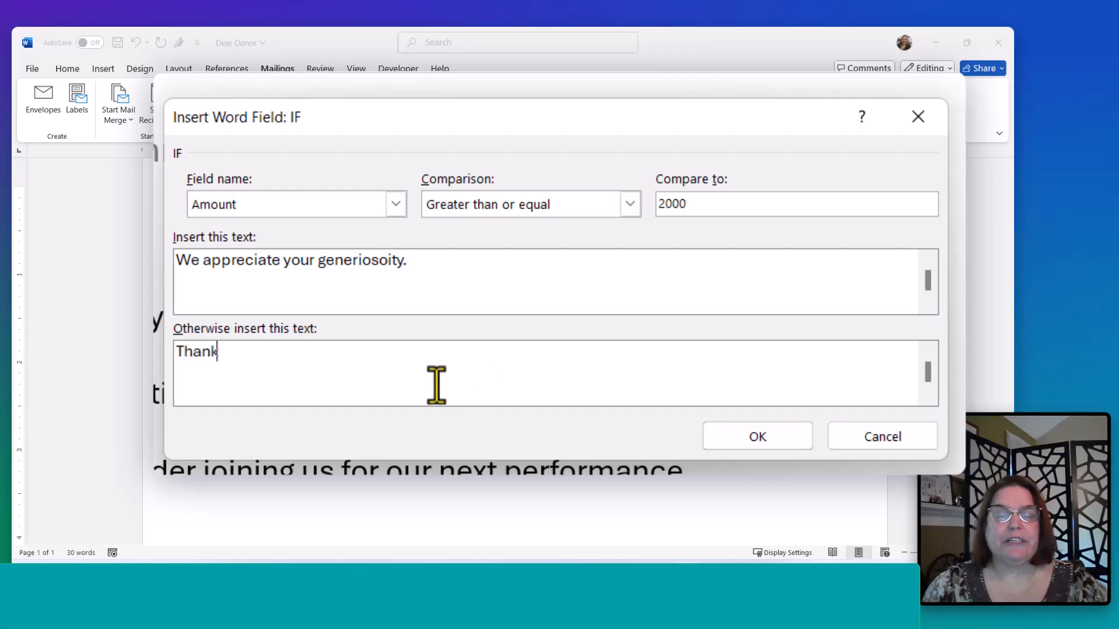
type(" you.")
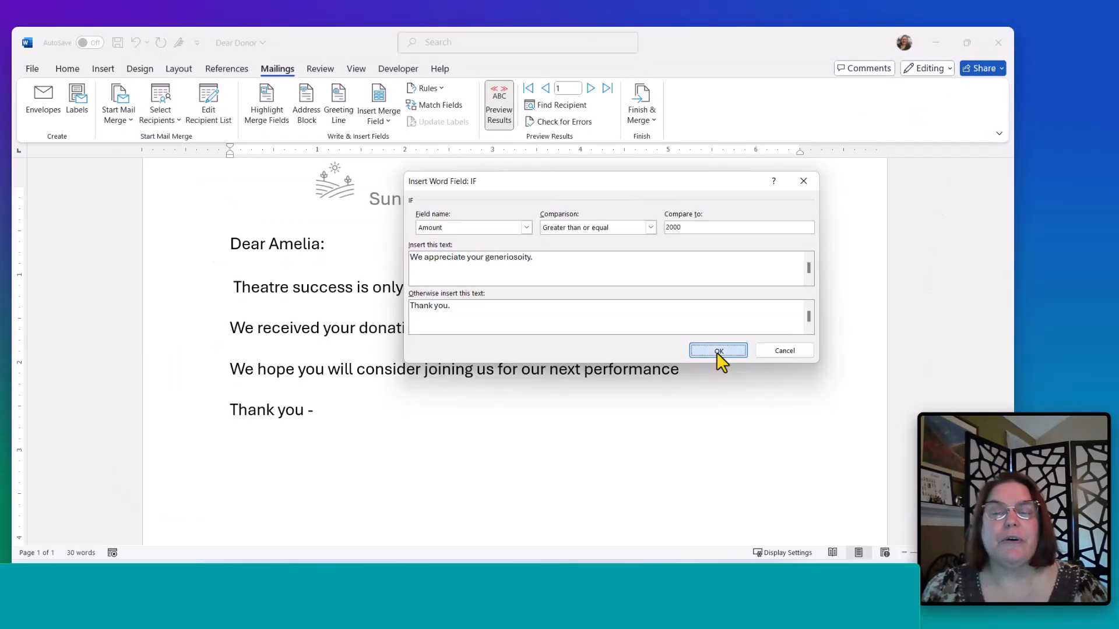
left_click(758, 437)
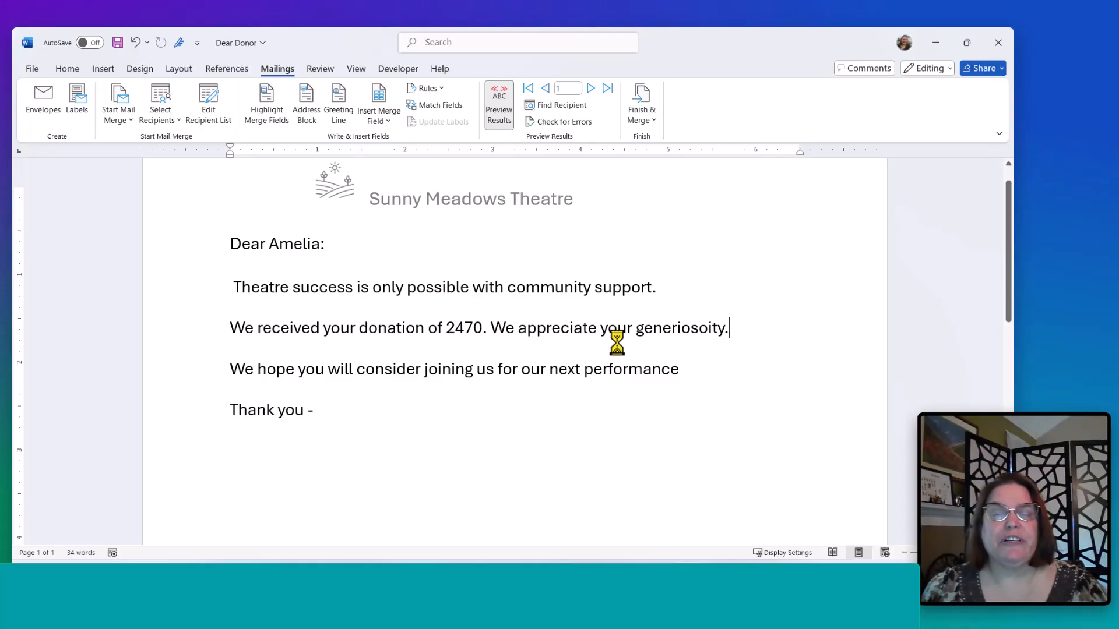
- Step through the recipient records and return to the first to check the conditional text
left_click(590, 88)
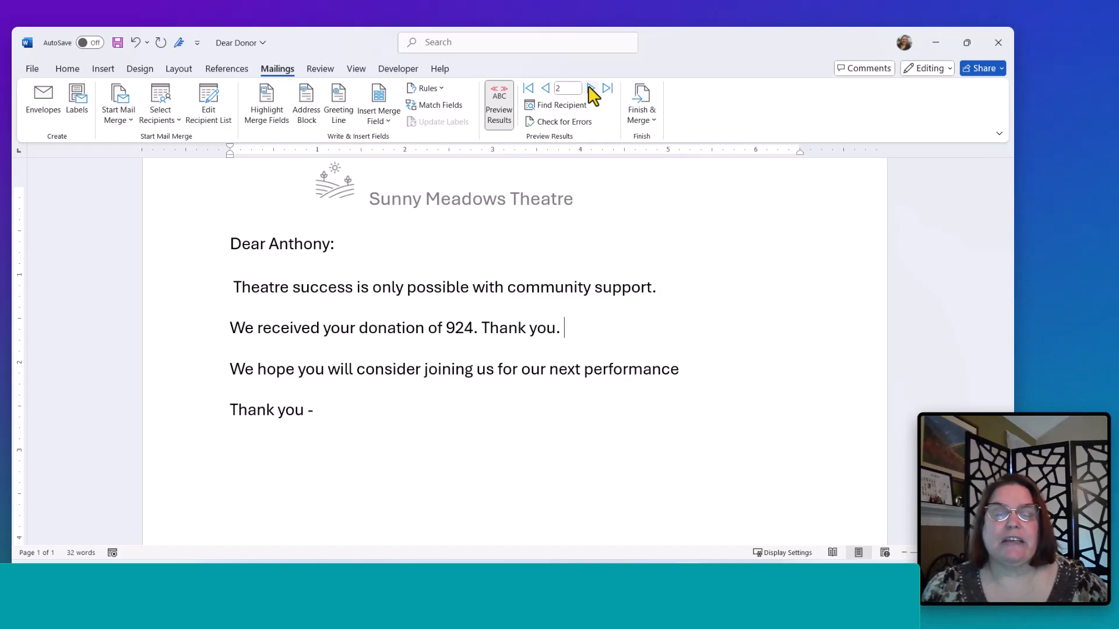
left_click(590, 88)
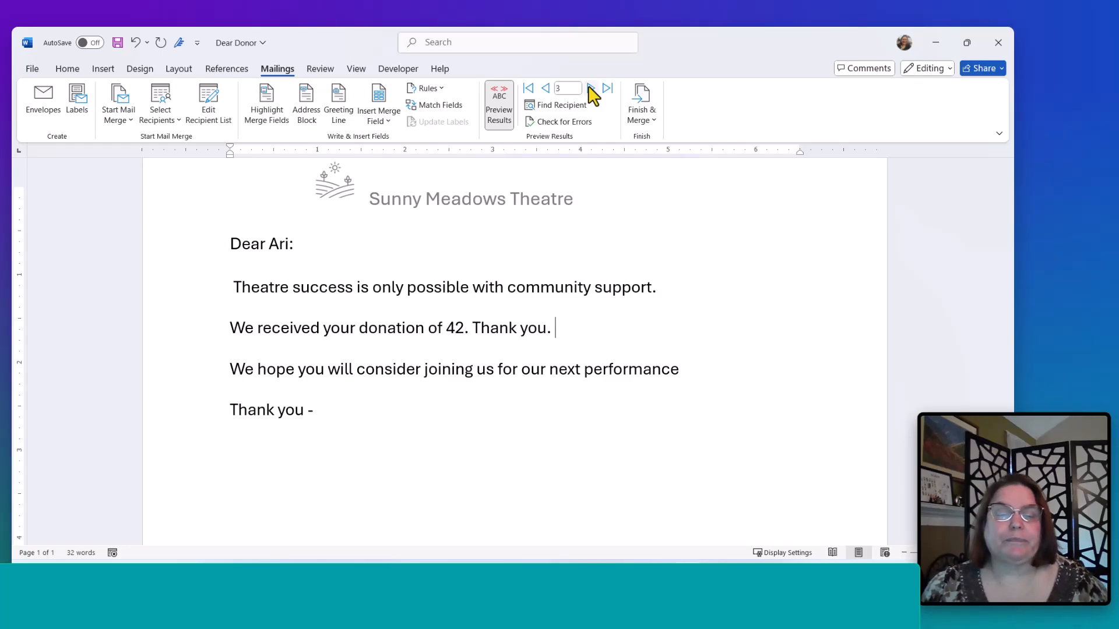
double_click(546, 88)
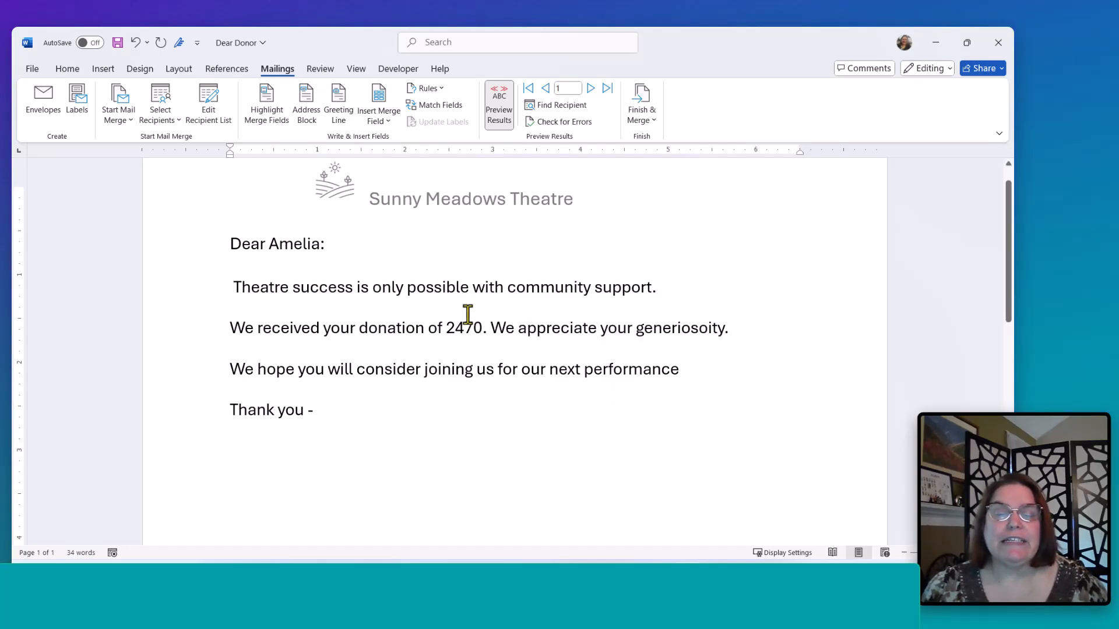
- Turn off the results preview and inspect the merge fields and conditional text in the letter
left_click(456, 330)
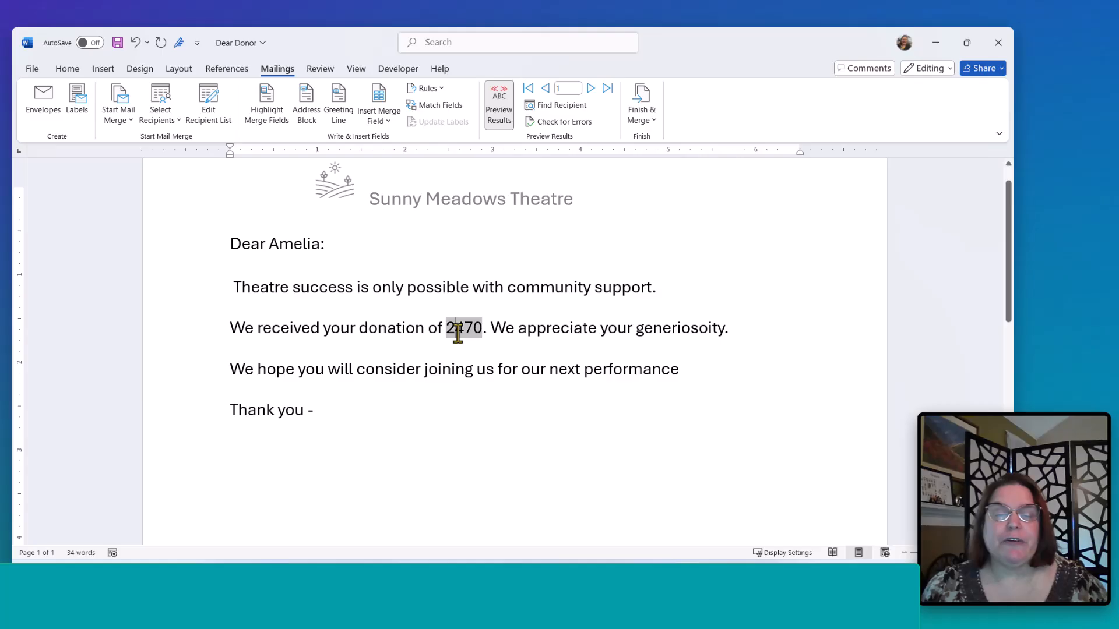
left_click(290, 252)
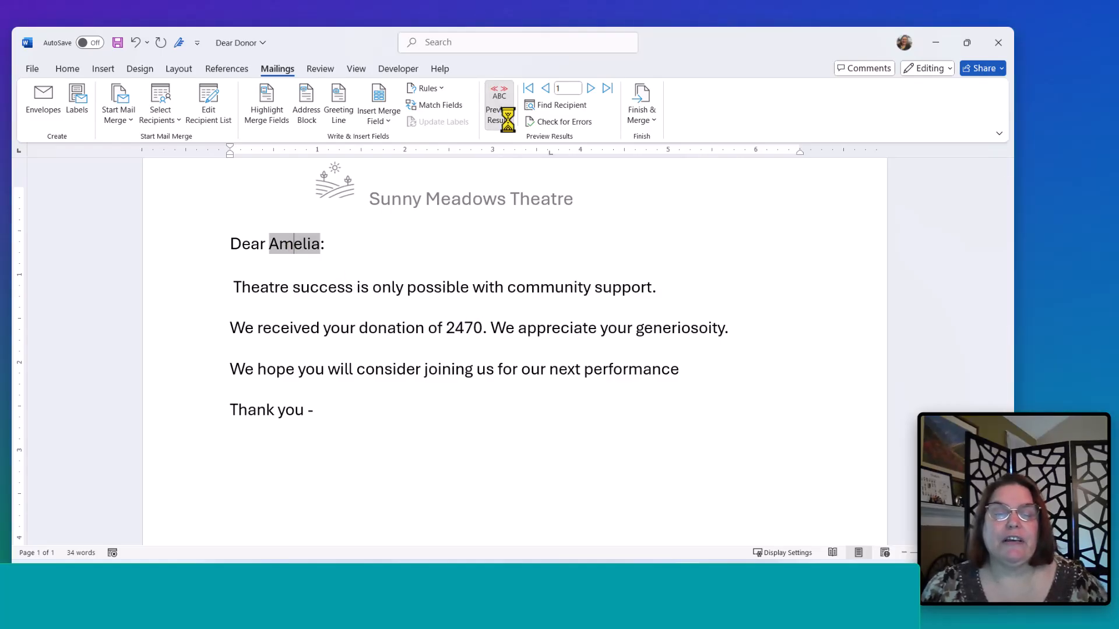
left_click(506, 115)
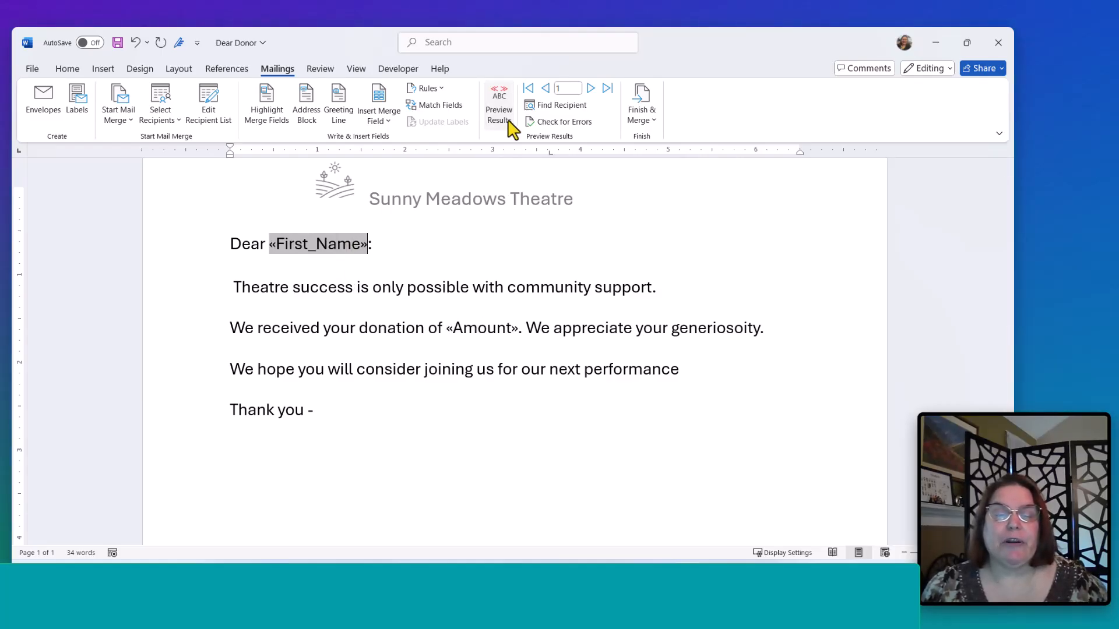
left_click(300, 264)
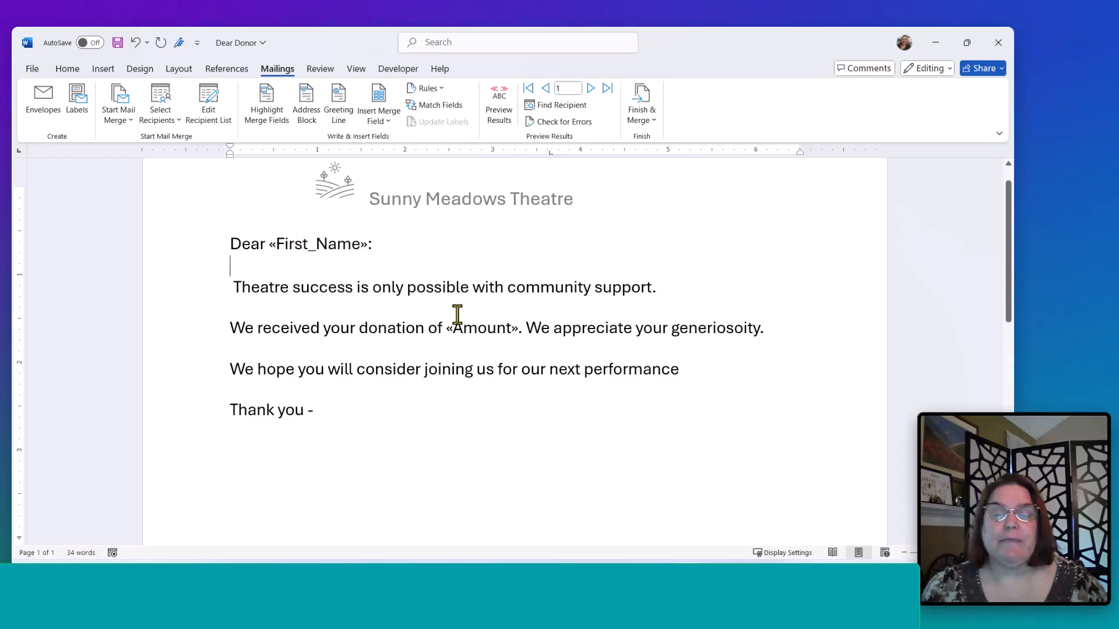
left_click(604, 331, "ctrl")
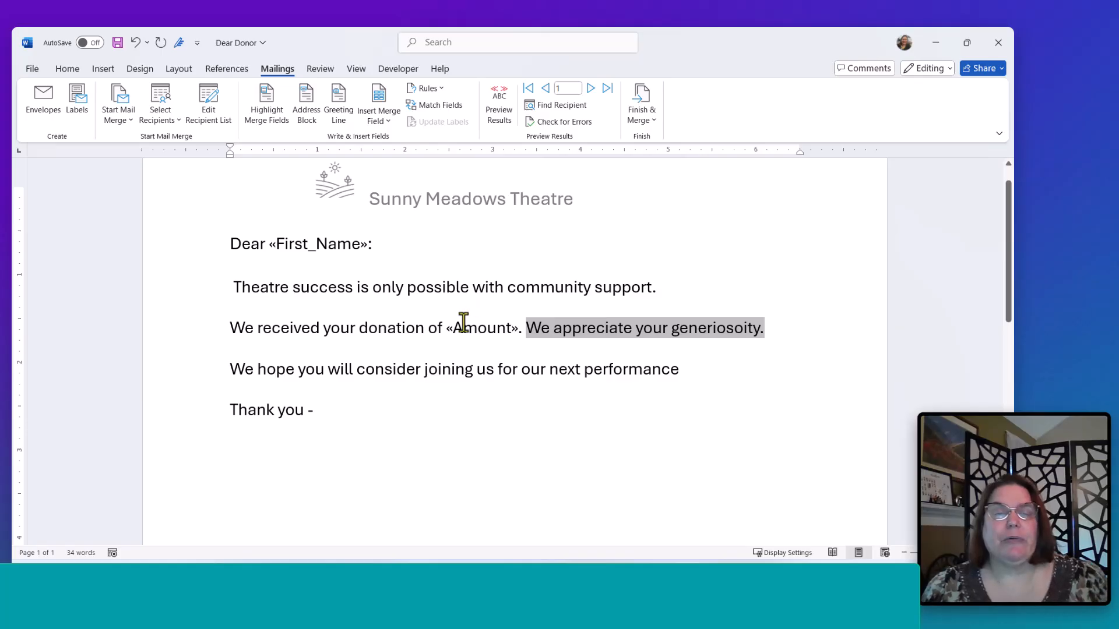
- At the end of the next-performance sentence, start a Fill-in rule with the prompt 'Next performance date?'
left_click(718, 371)
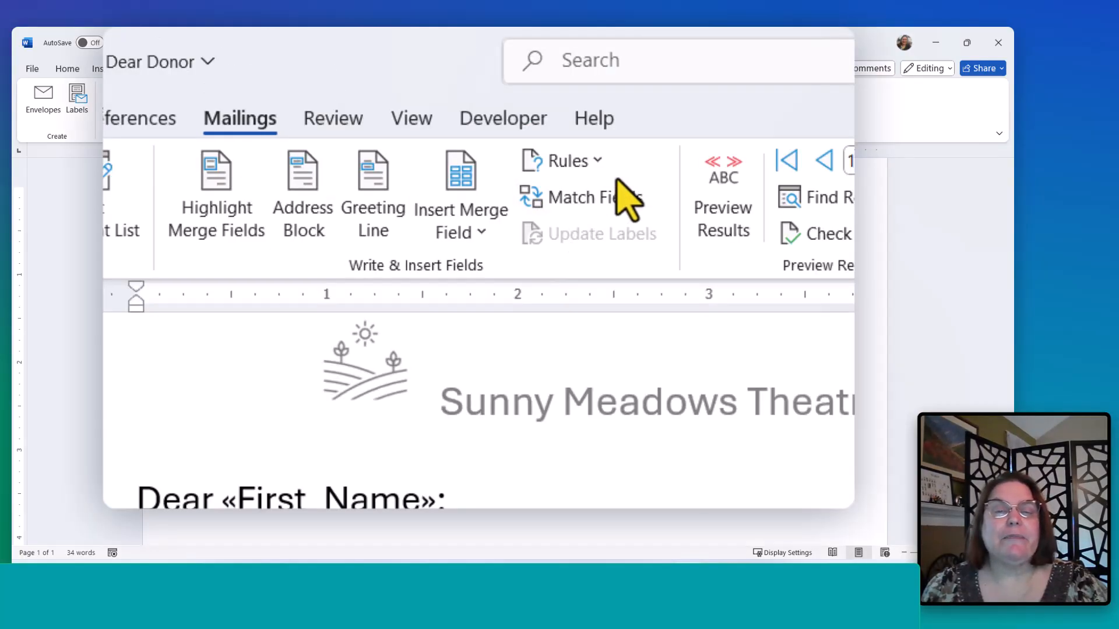
left_click(608, 169)
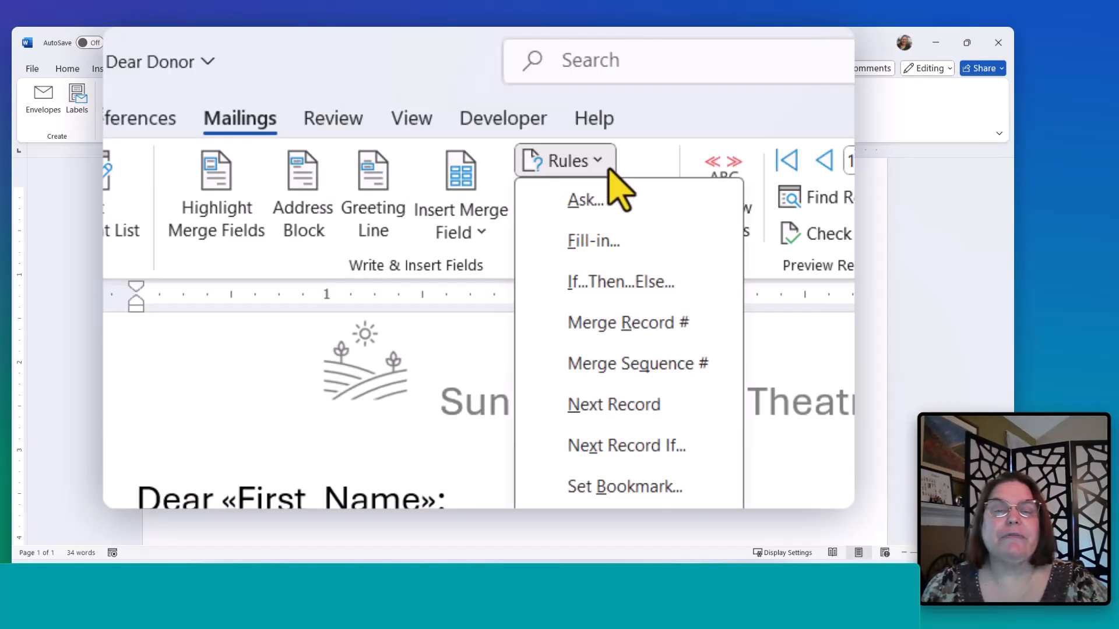
left_click(609, 232)
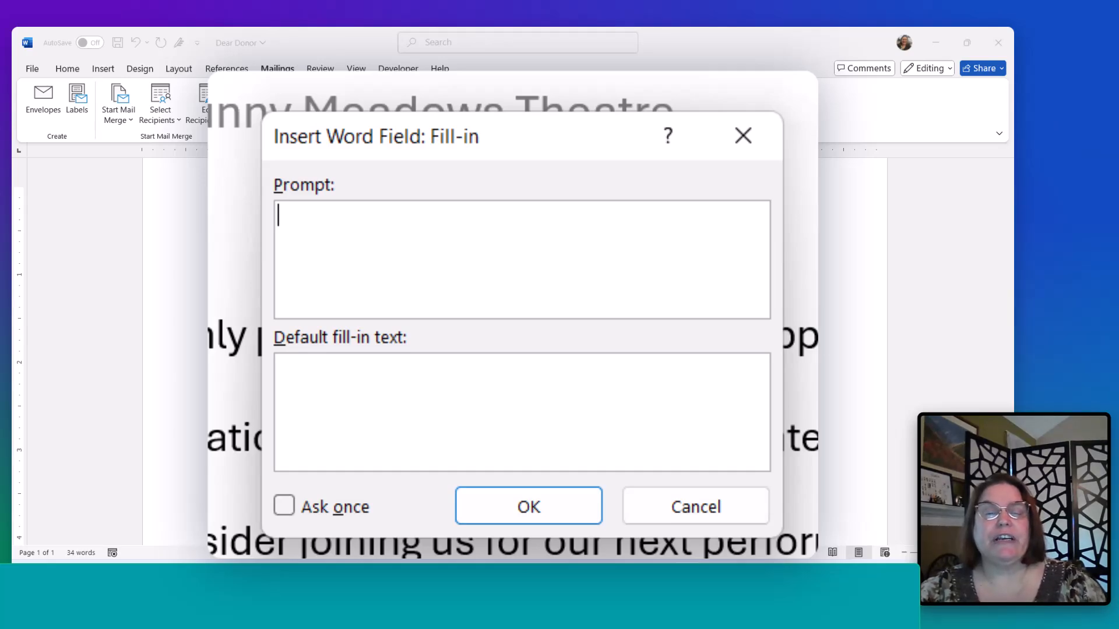
type("Next pero")
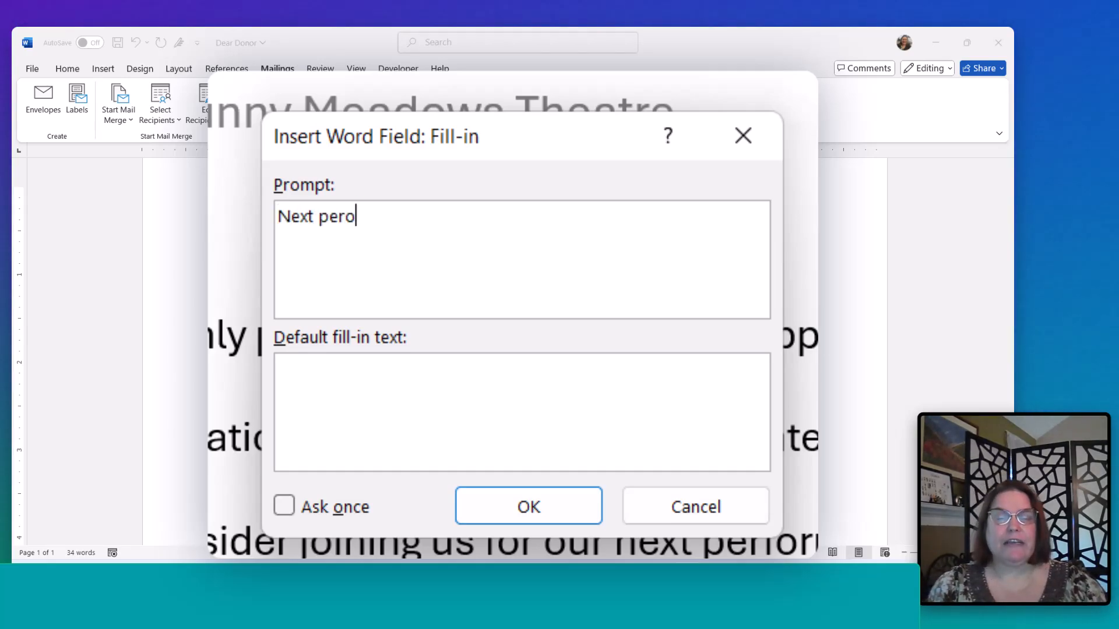
key("BackSpace")
type("formance data")
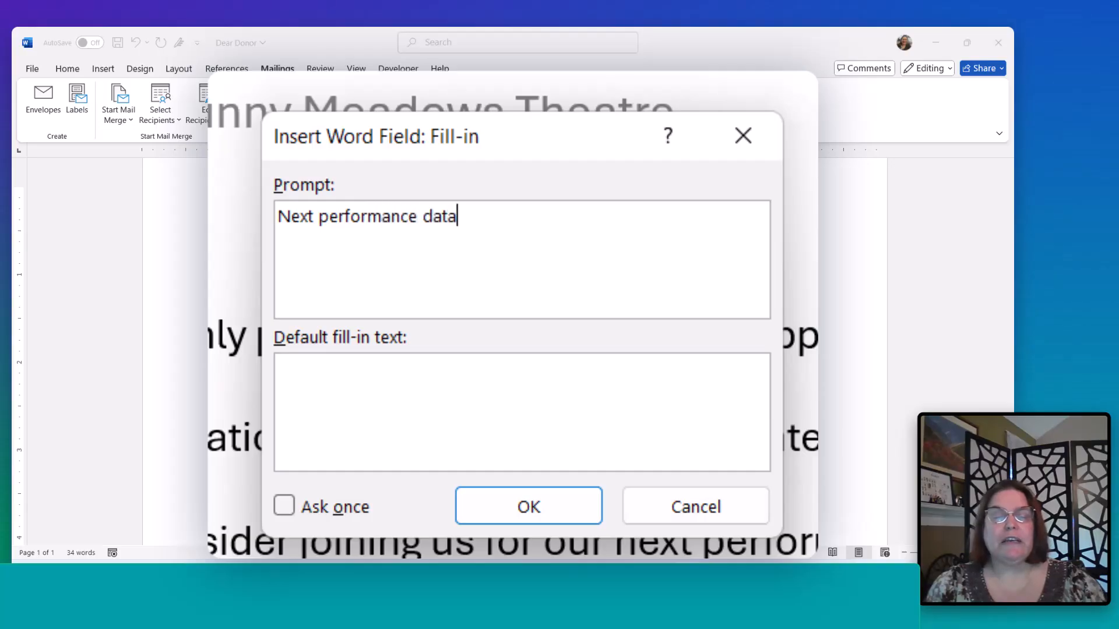
key("BackSpace")
type("e?")
key("Tab")
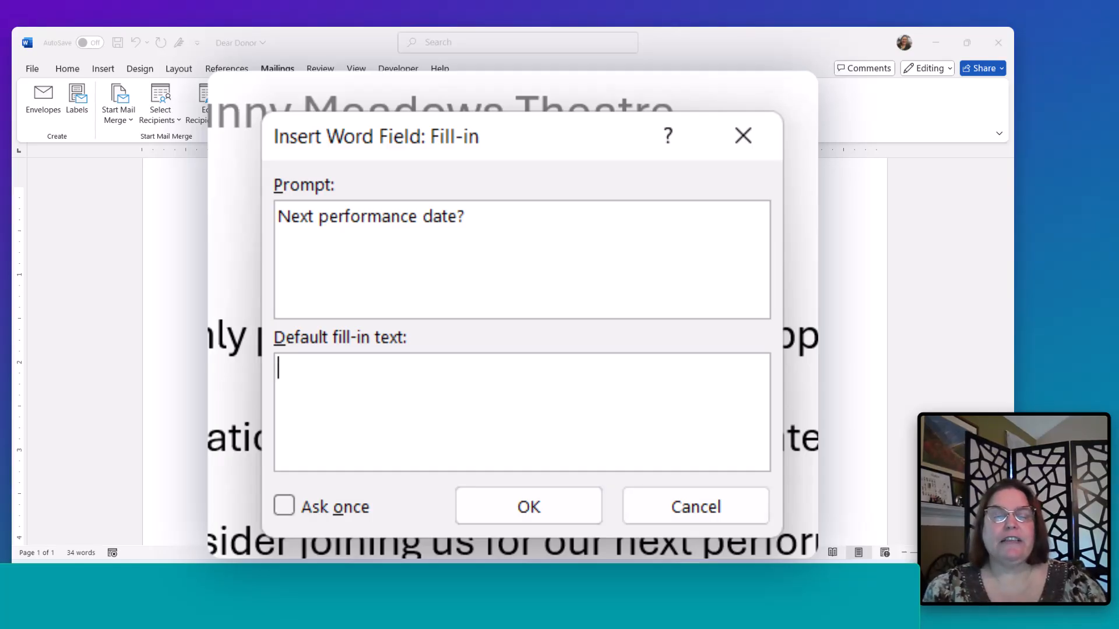
- Set the default fill-in text to 'when our next season begins.', enable Ask once, and confirm the rule
type("when our ne")
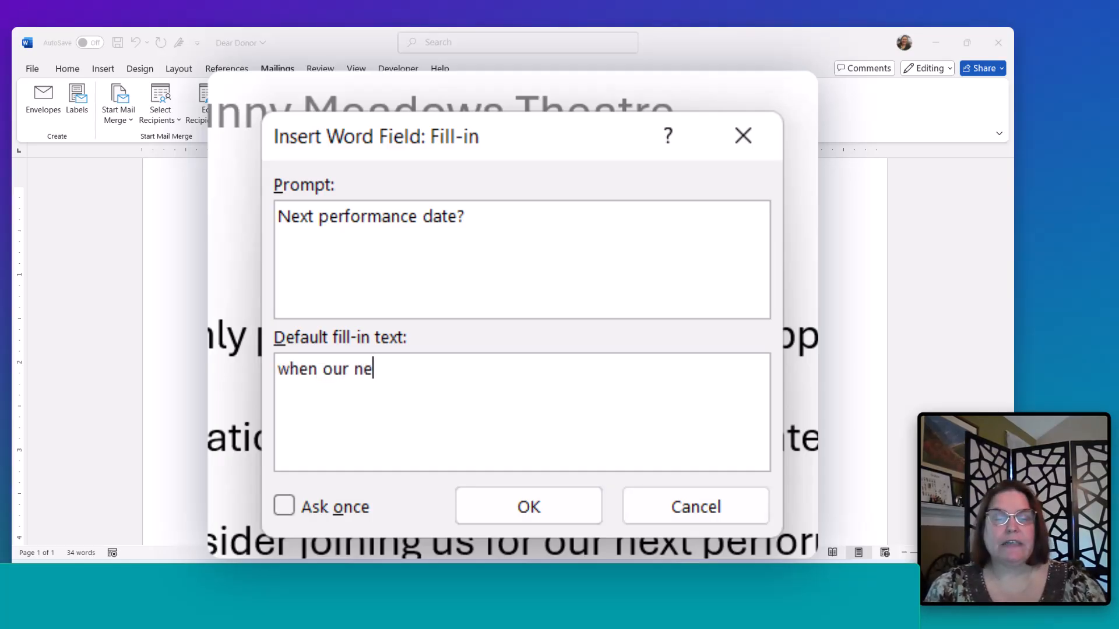
type("xt season begins.")
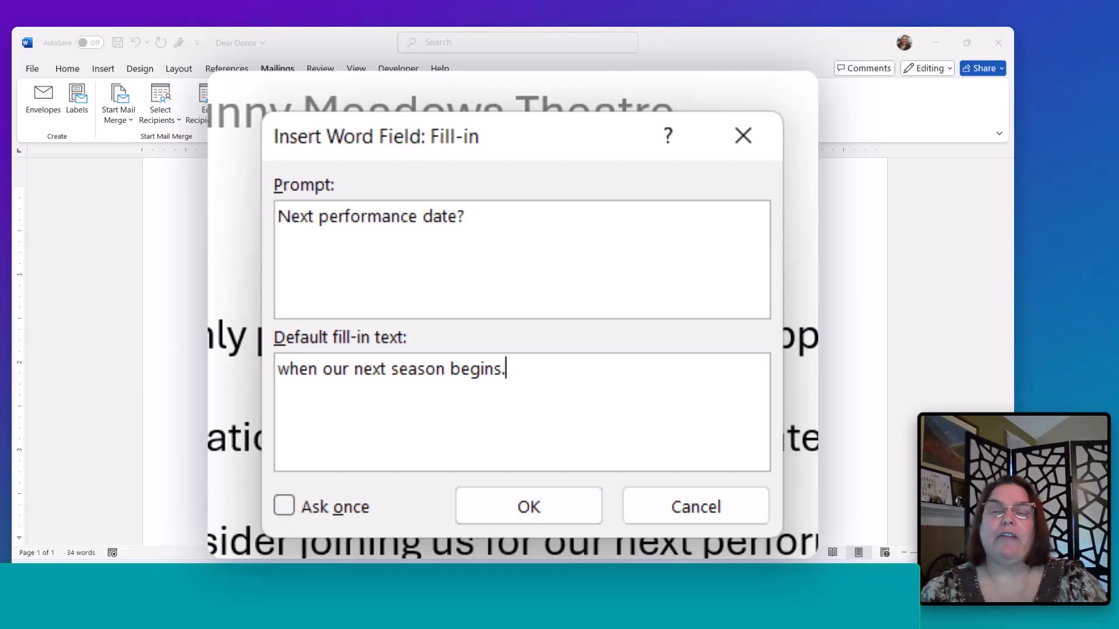
left_click(279, 511)
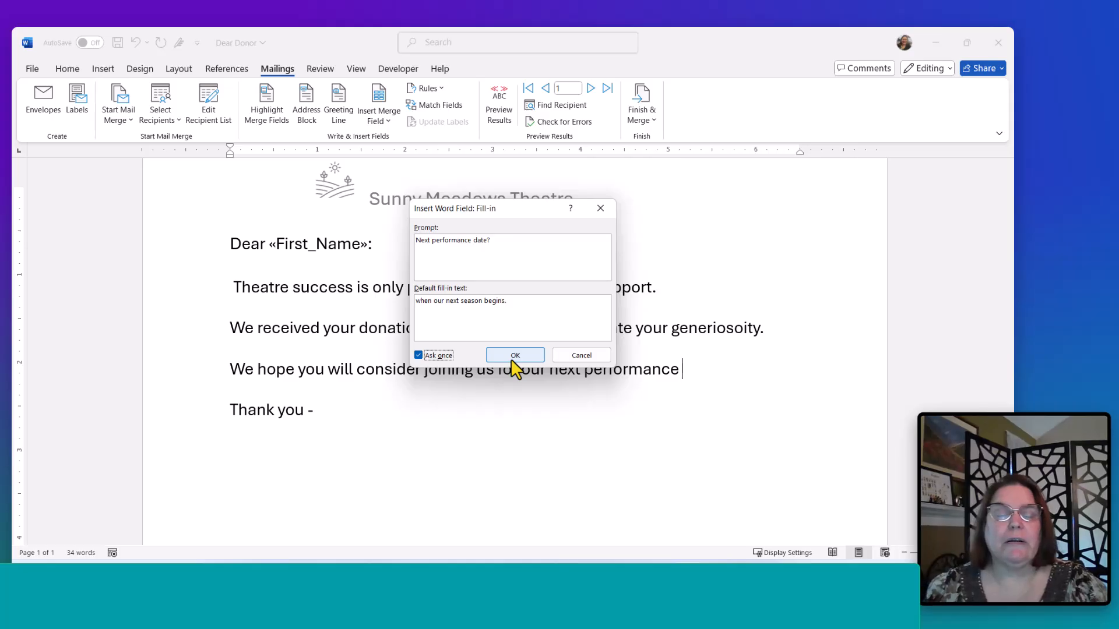
left_click(512, 360)
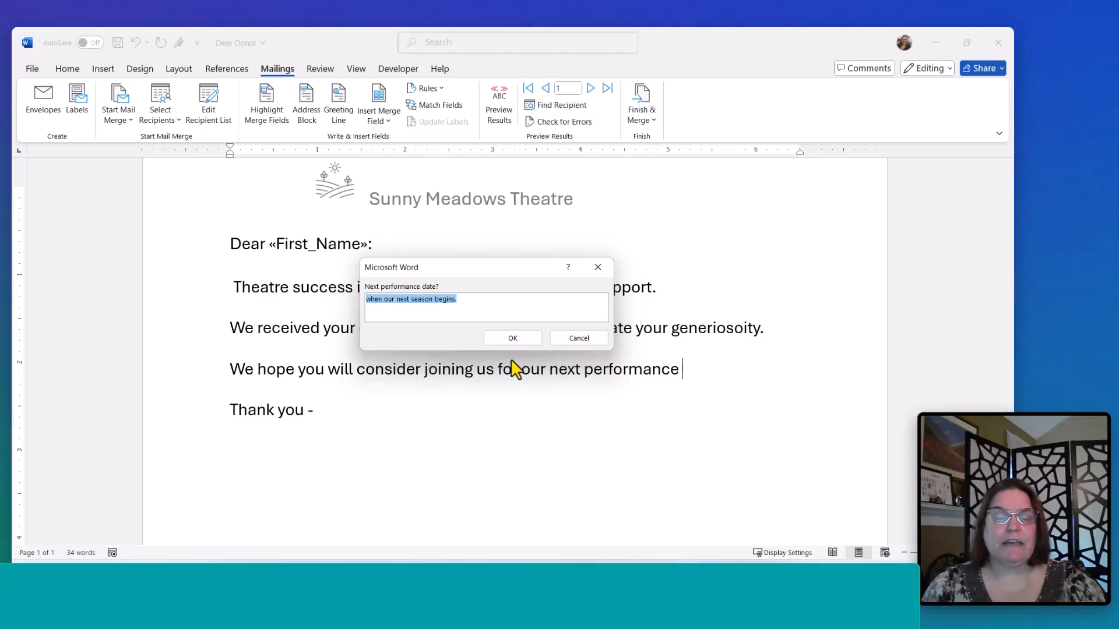
- Answer the fill-in prompt with 'on Nov 15, 2025' and accept it
type("on Nov 14.")
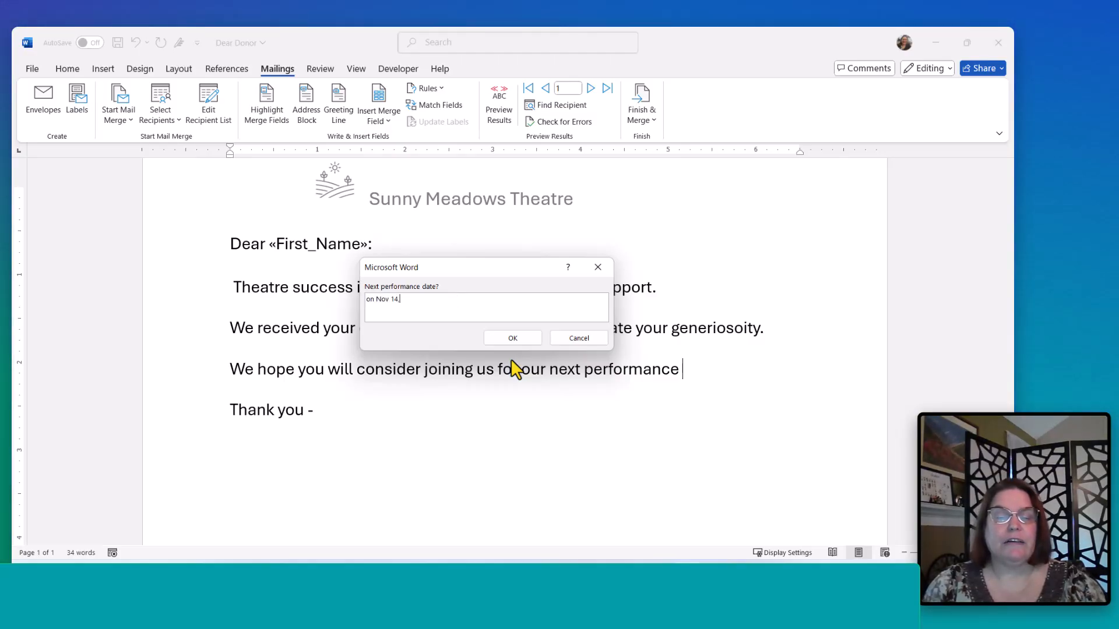
type(",")
key("BackSpace")
key("BackSpace")
type("5, 2025.")
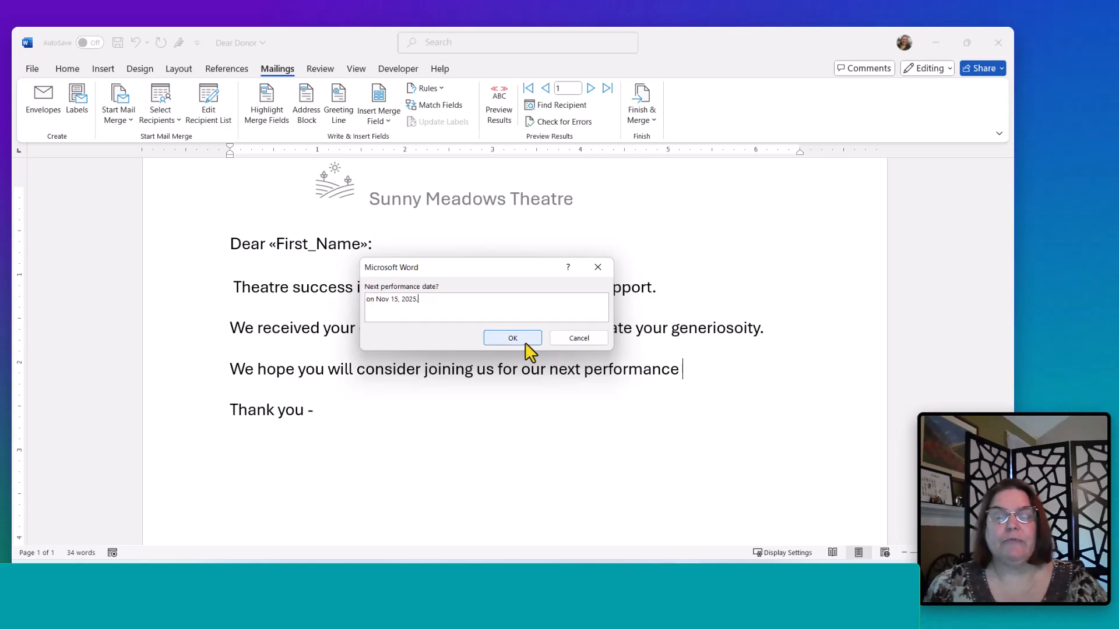
left_click(524, 342)
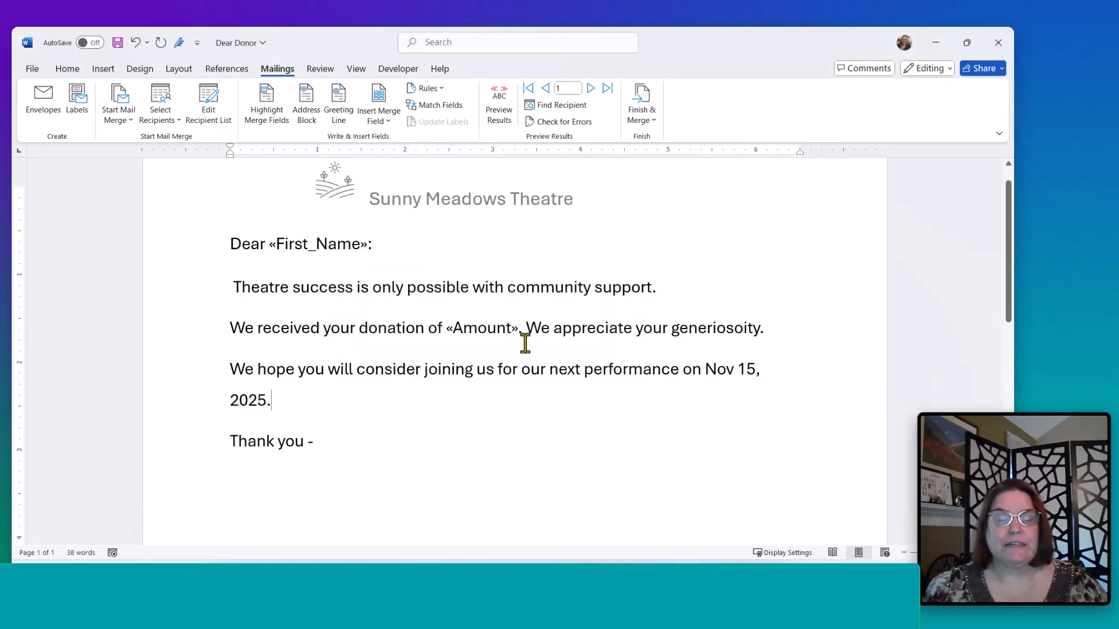
- Step forward through the recipient records and return to the first to check the letter text
left_click(590, 94)
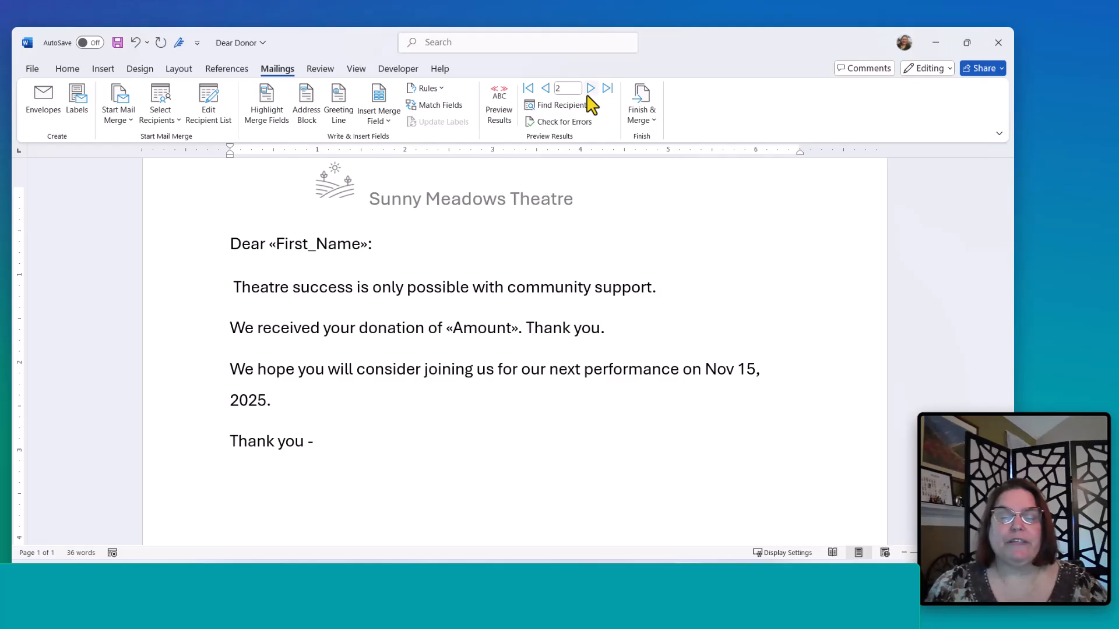
left_click(591, 89)
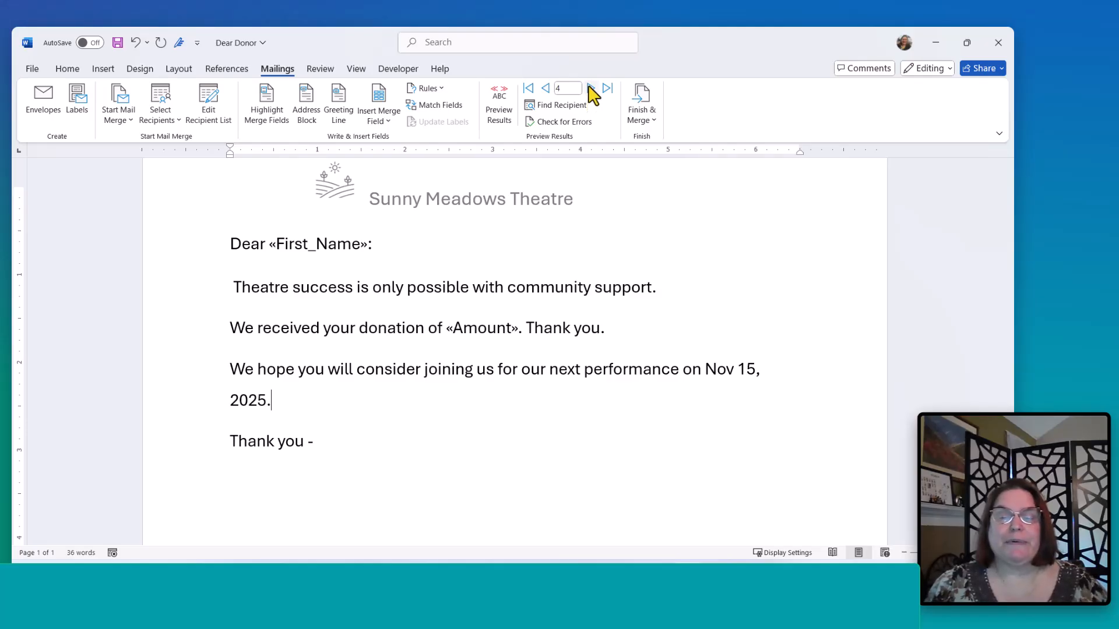
left_click(591, 92)
left_click(592, 91)
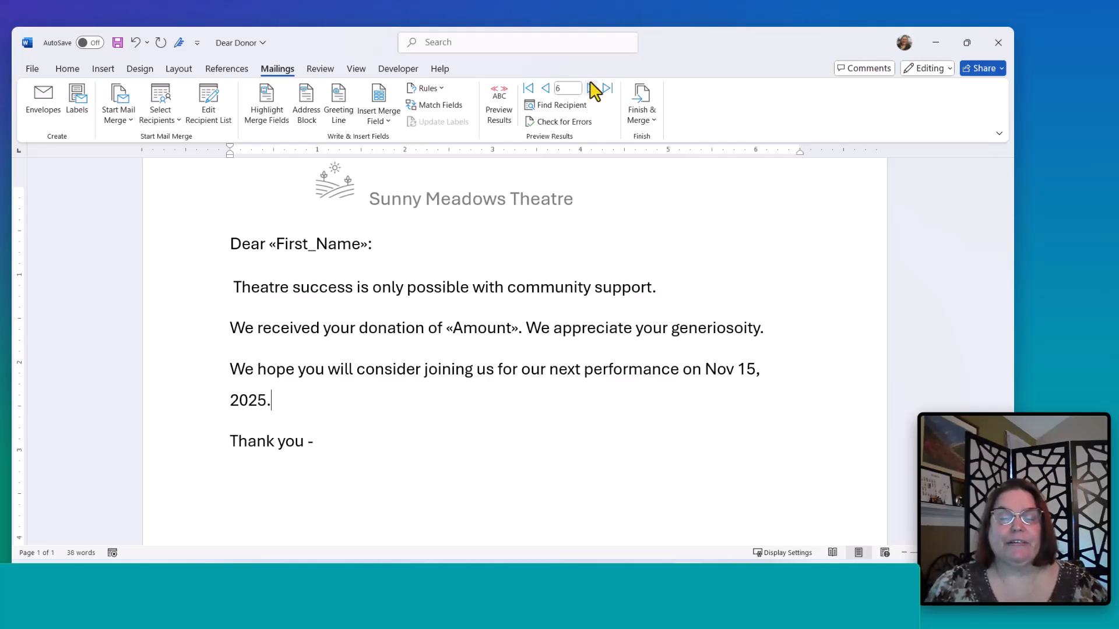
left_click(592, 89)
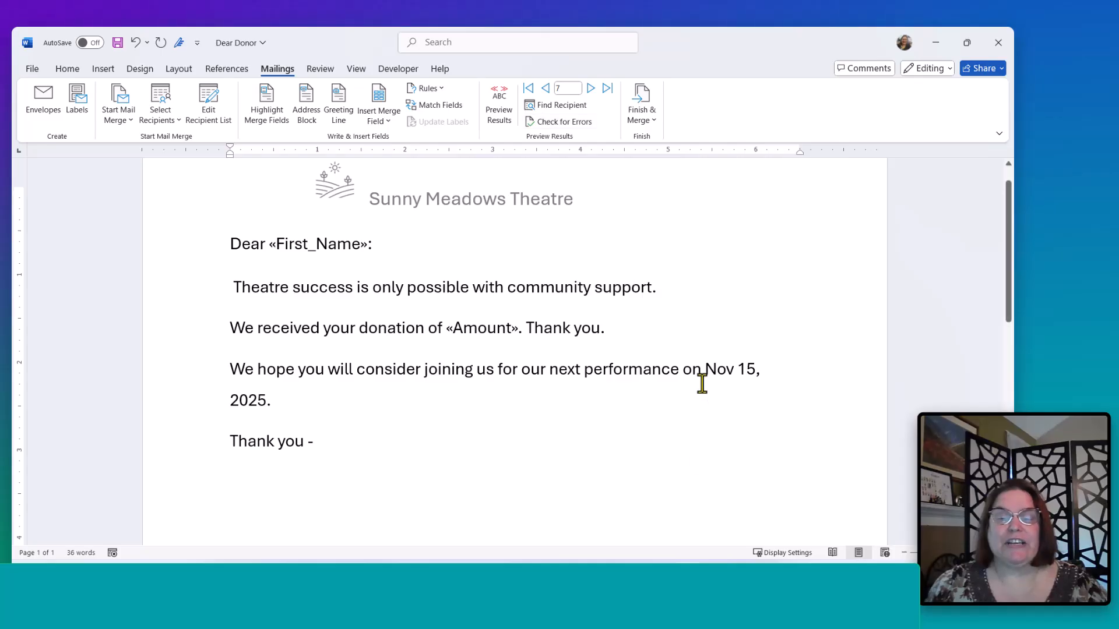
left_click(528, 88)
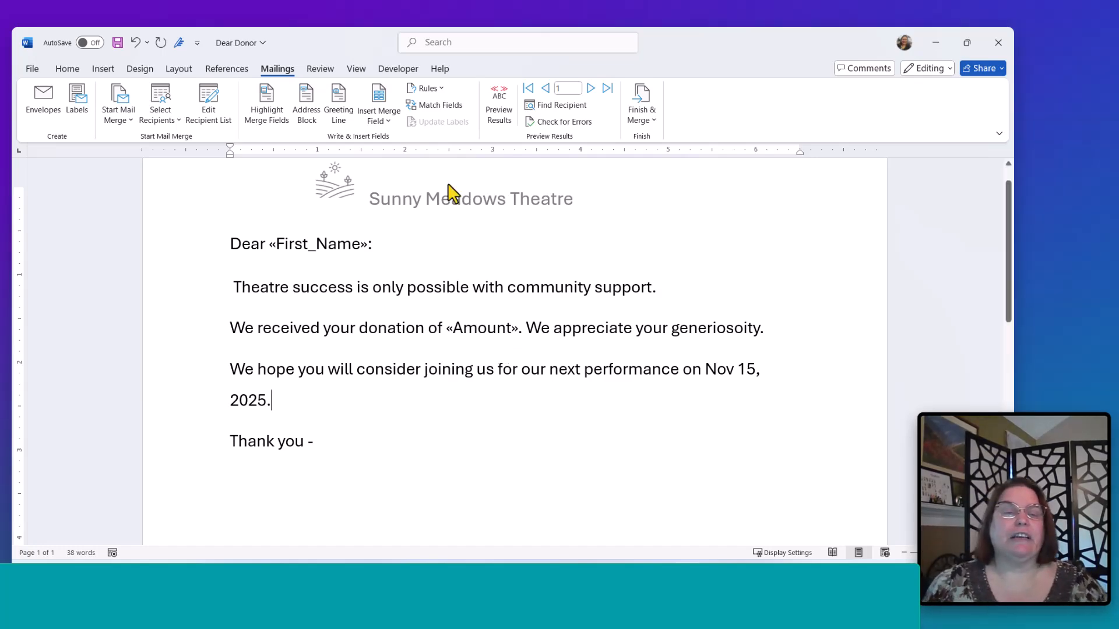
- Review the recipient list's columns, close it, and turn the results preview back on
left_click(210, 102)
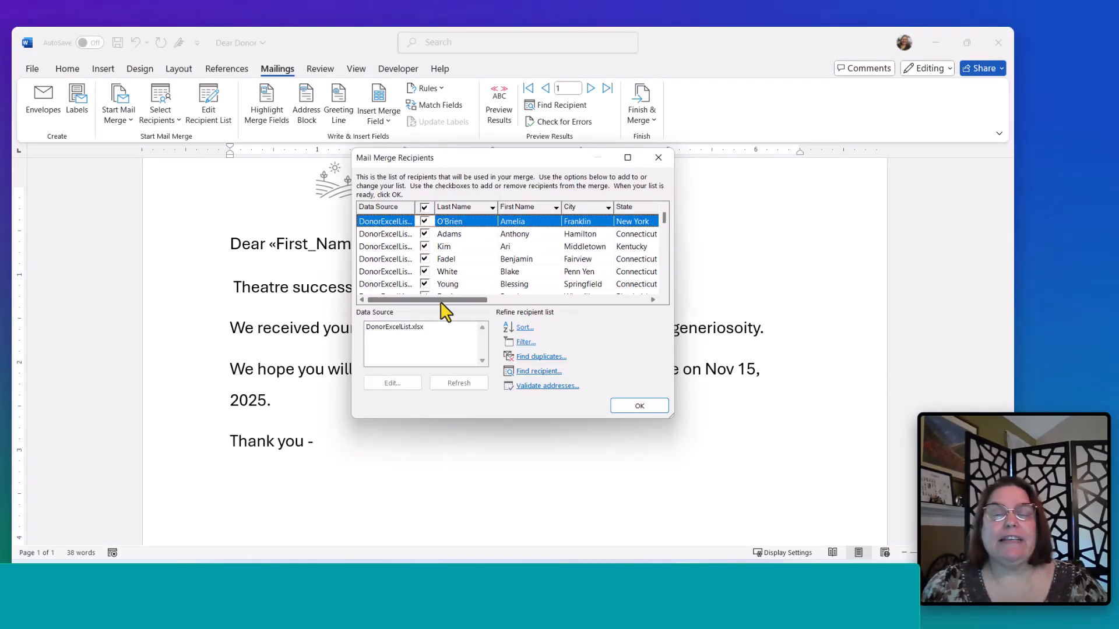
left_click_drag(445, 301, 554, 321)
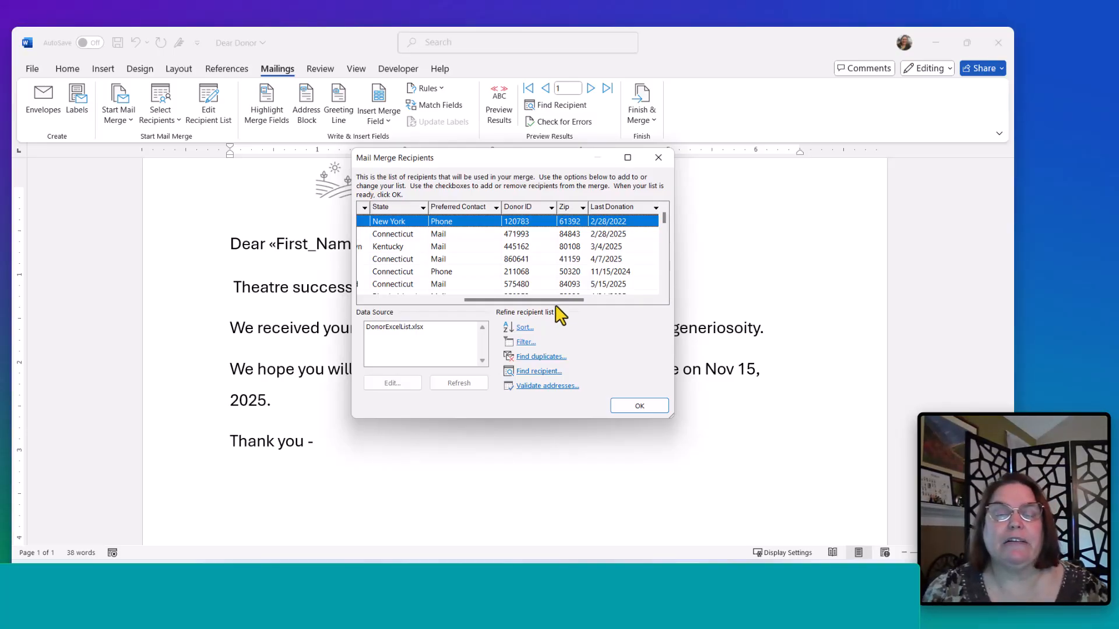
left_click_drag(570, 302, 500, 332)
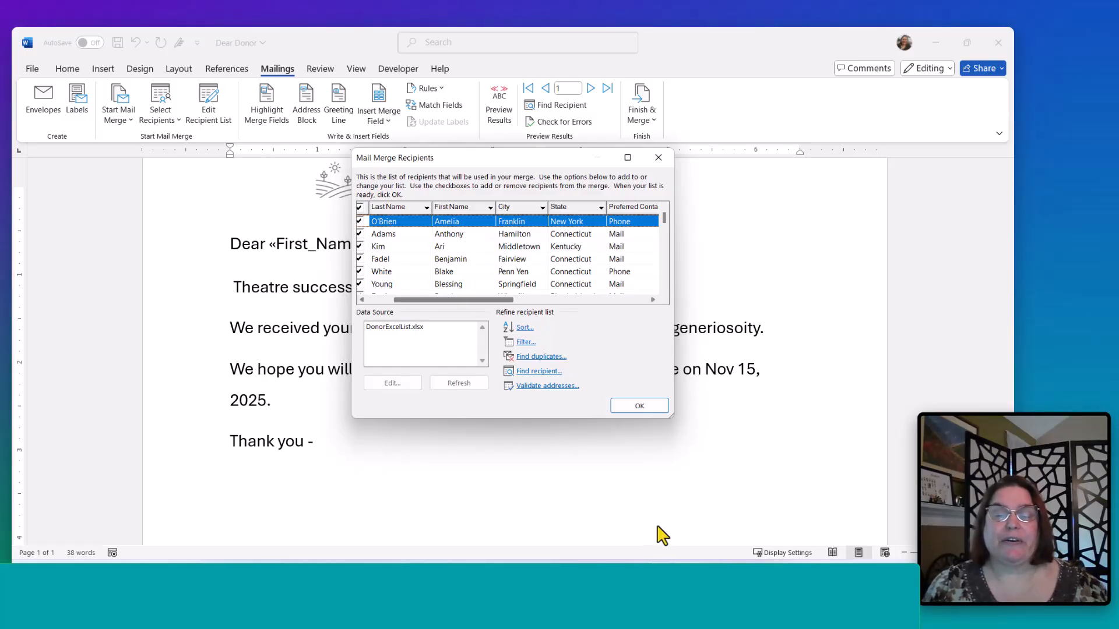
left_click(641, 407)
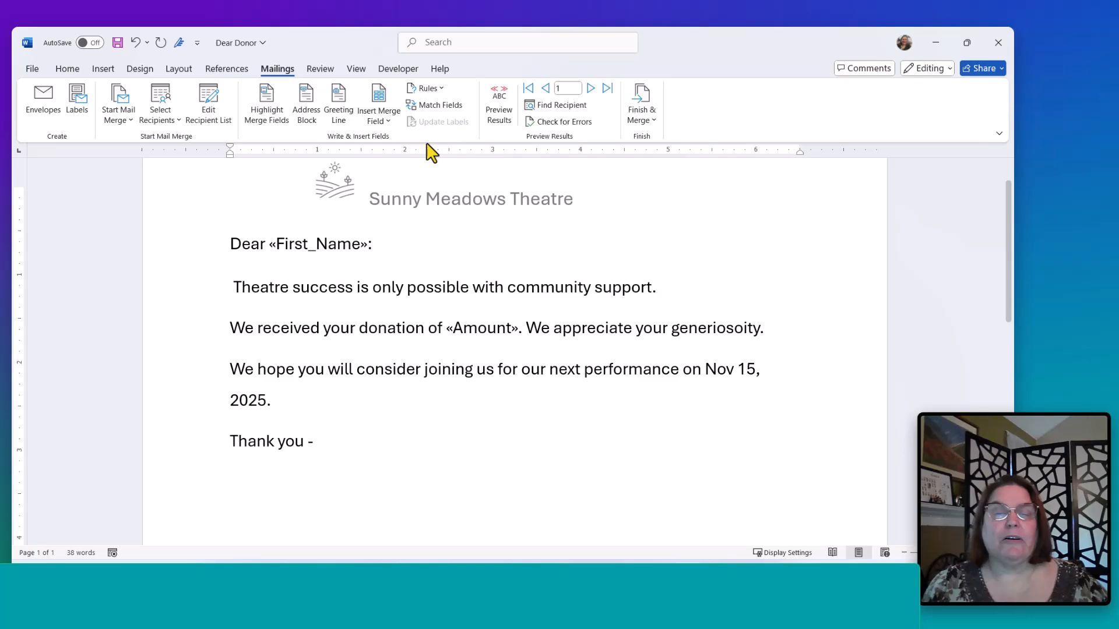
left_click(496, 110)
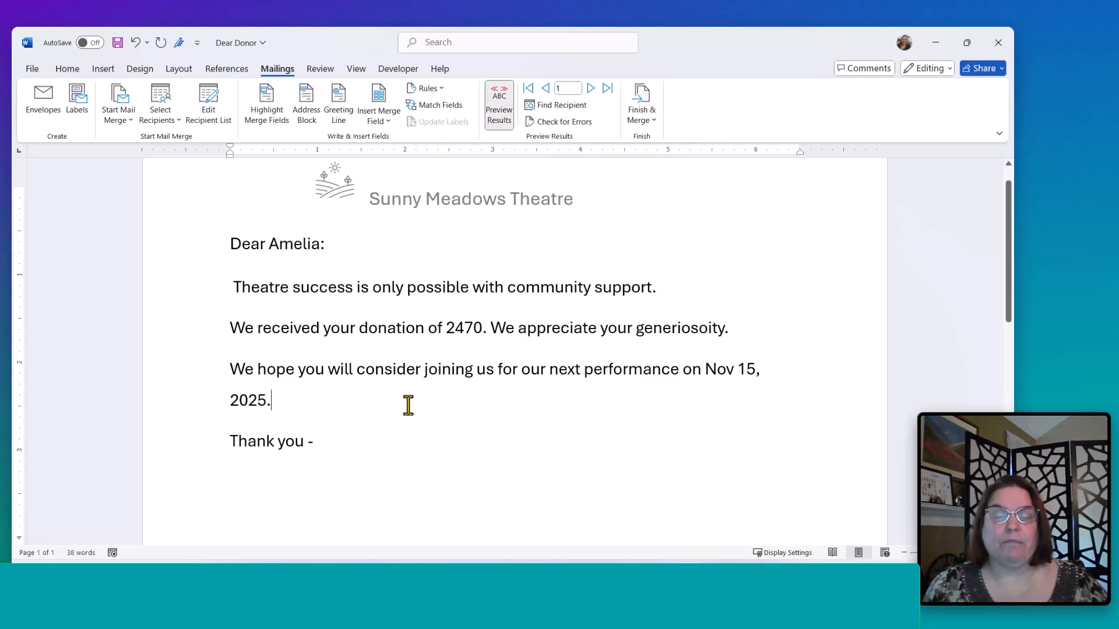
- Insert a Skip Record If rule that skips records where Preferred_Contact is Equal to Phone
left_click(437, 92)
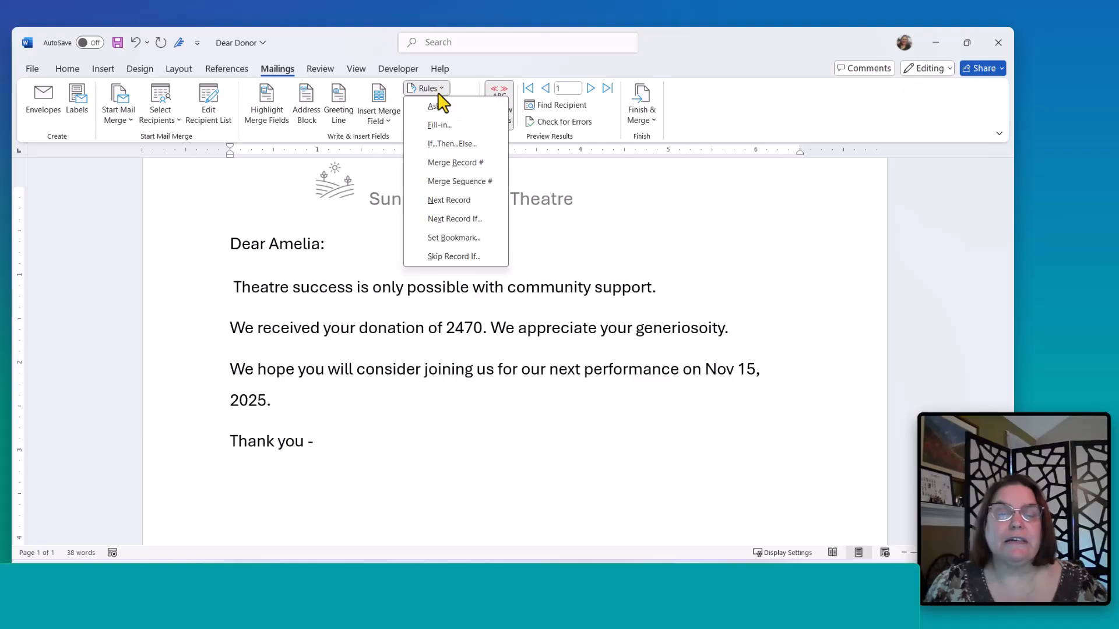
left_click(449, 261)
left_click(449, 259)
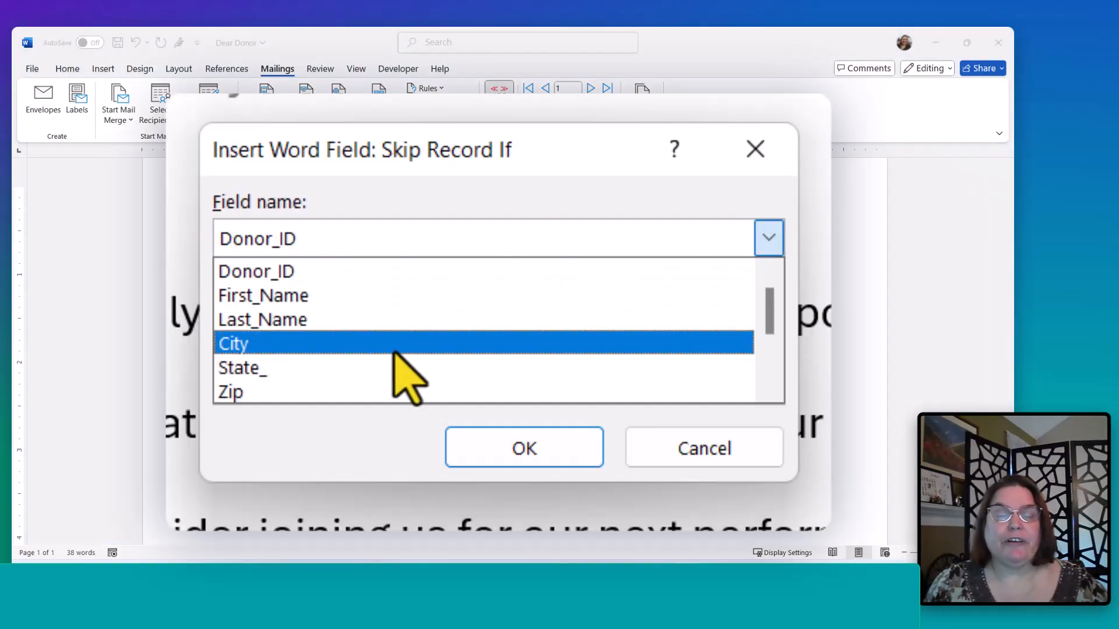
scroll(477, 308, "down", 2)
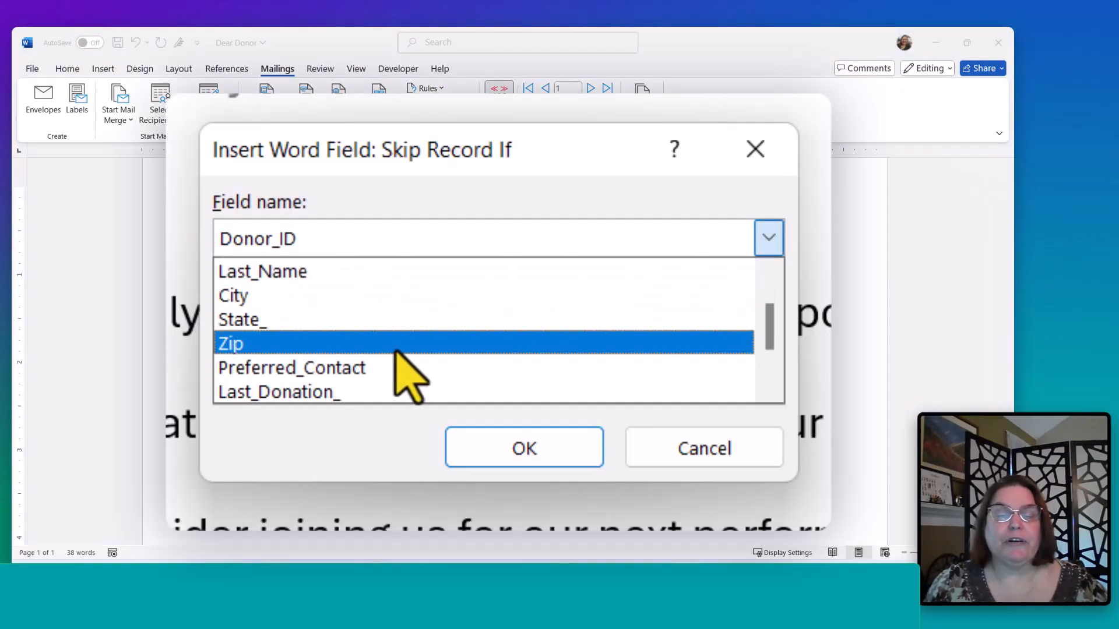
left_click(354, 368)
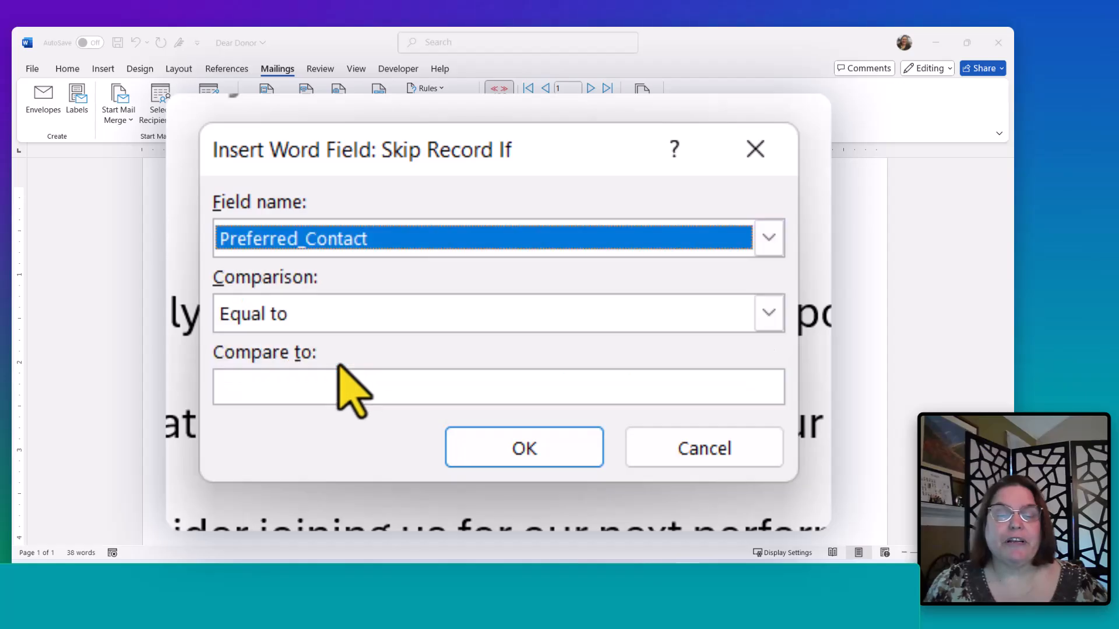
left_click(373, 315)
left_click(327, 304)
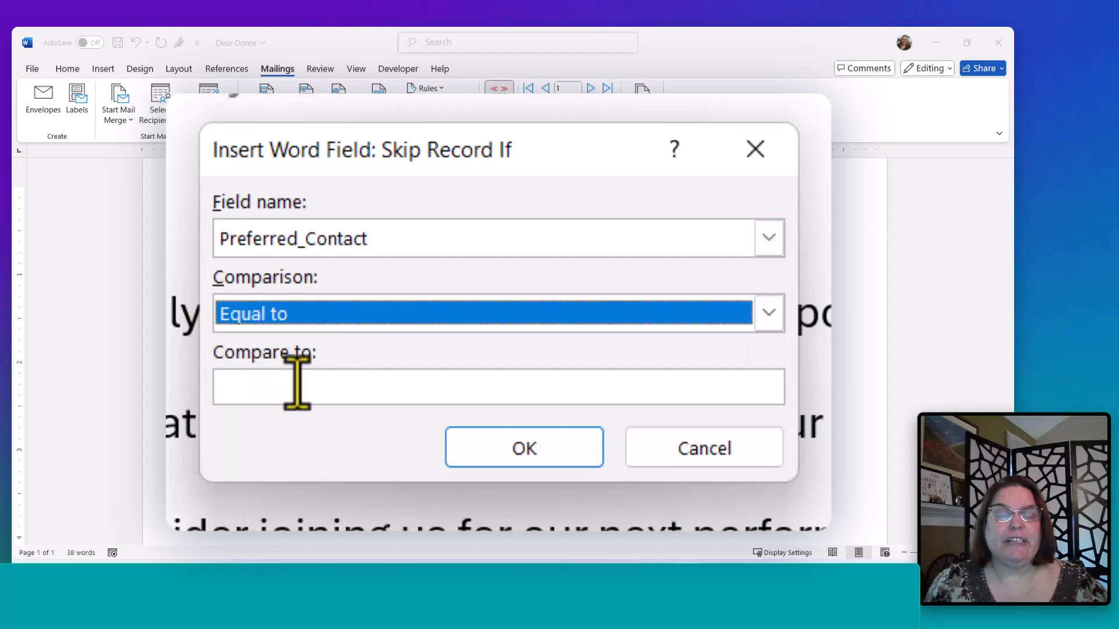
left_click(297, 382)
type("Phone")
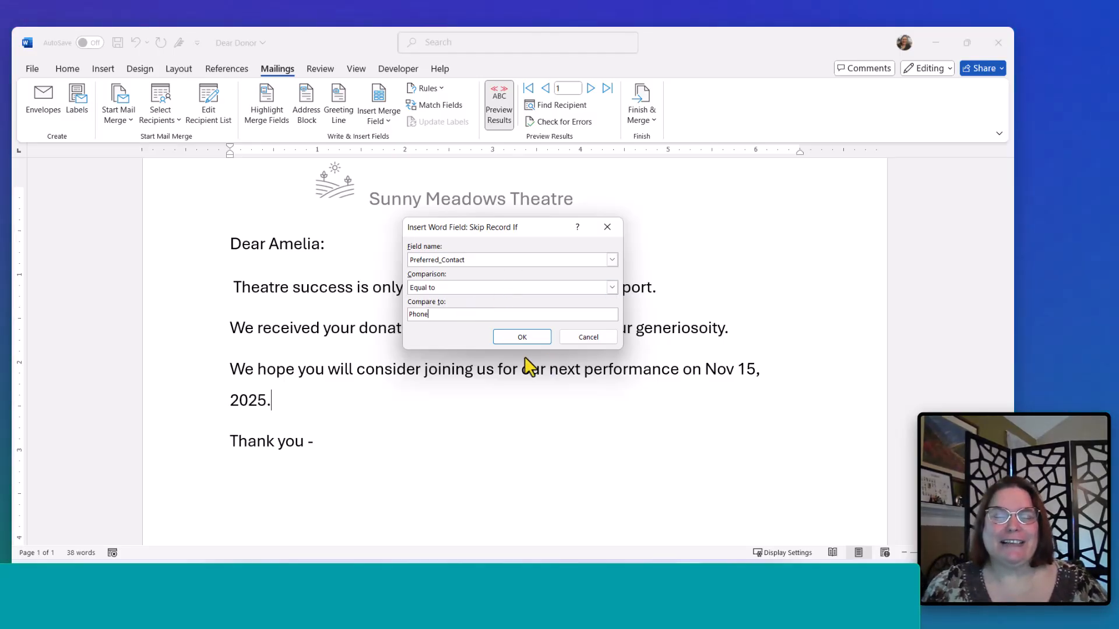
left_click(516, 340)
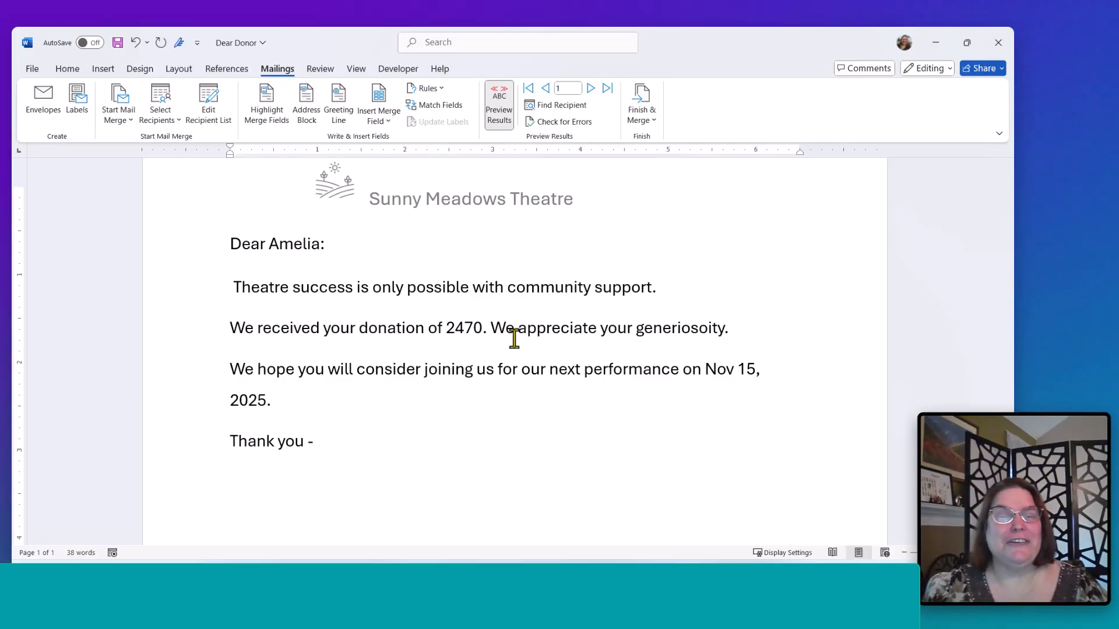
- Merge all records to individual documents, accept the default fill-in answer, and scroll through the merged letter
left_click(652, 124)
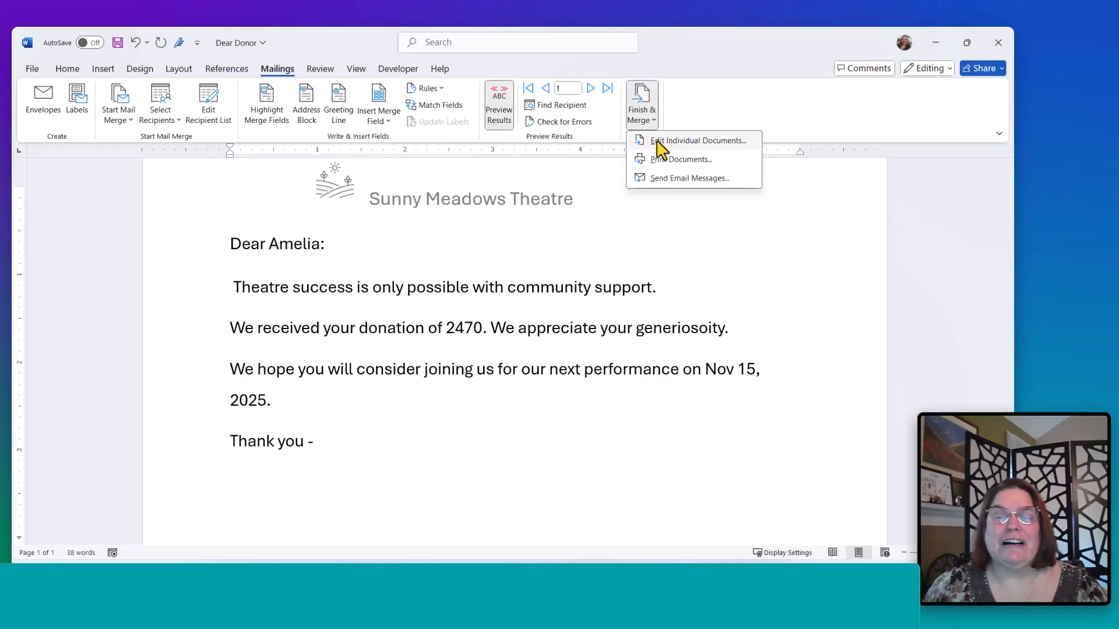
left_click(659, 141)
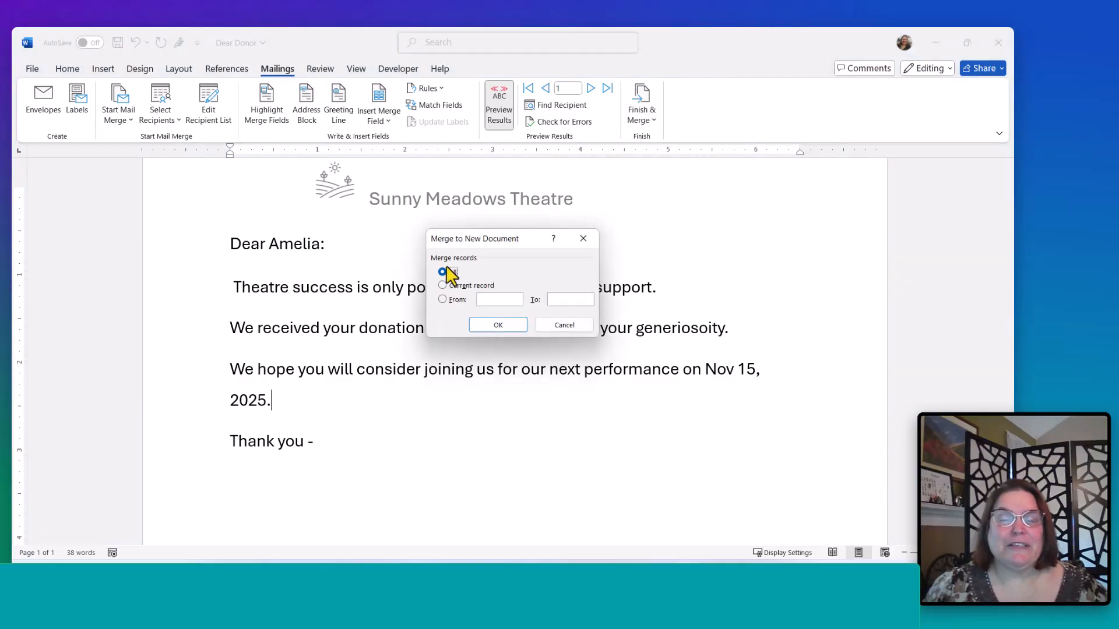
left_click(480, 330)
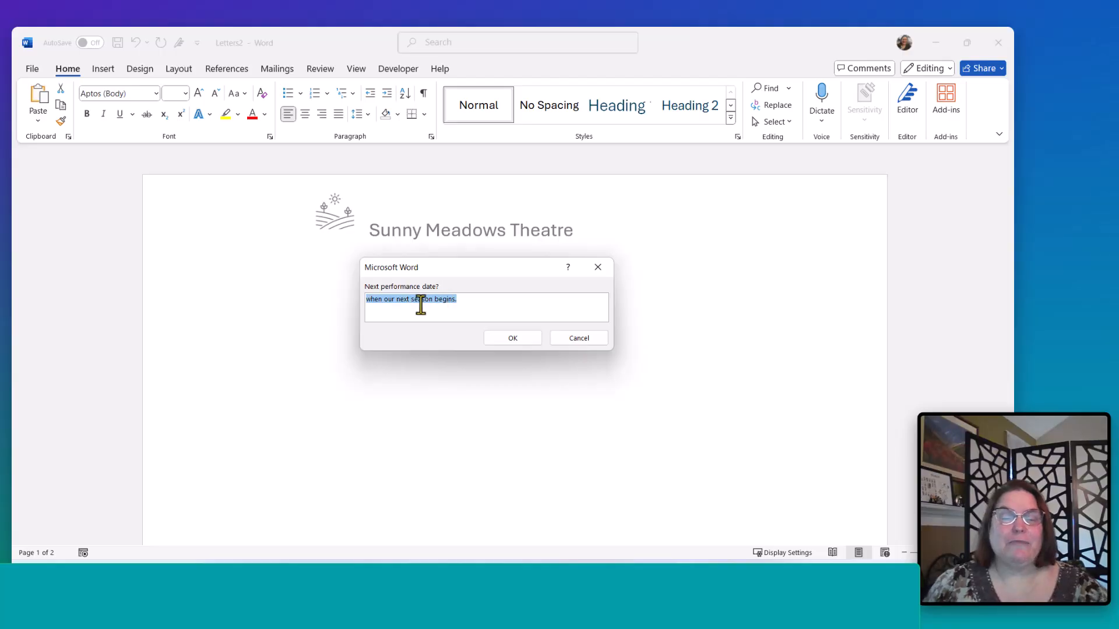
left_click(507, 338)
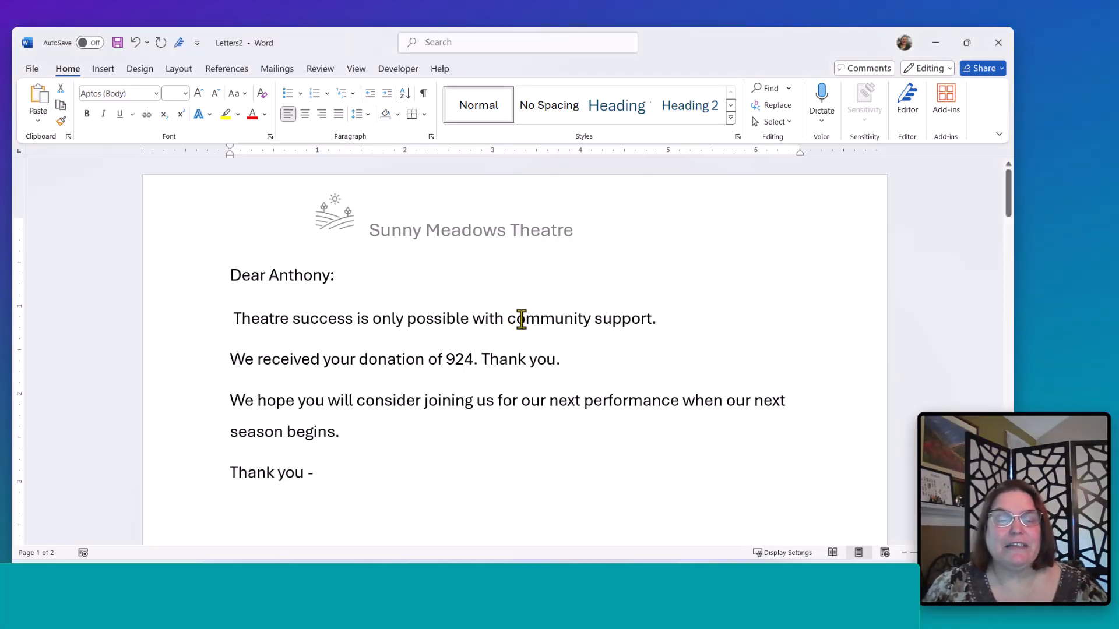
scroll(340, 387, "down", 10)
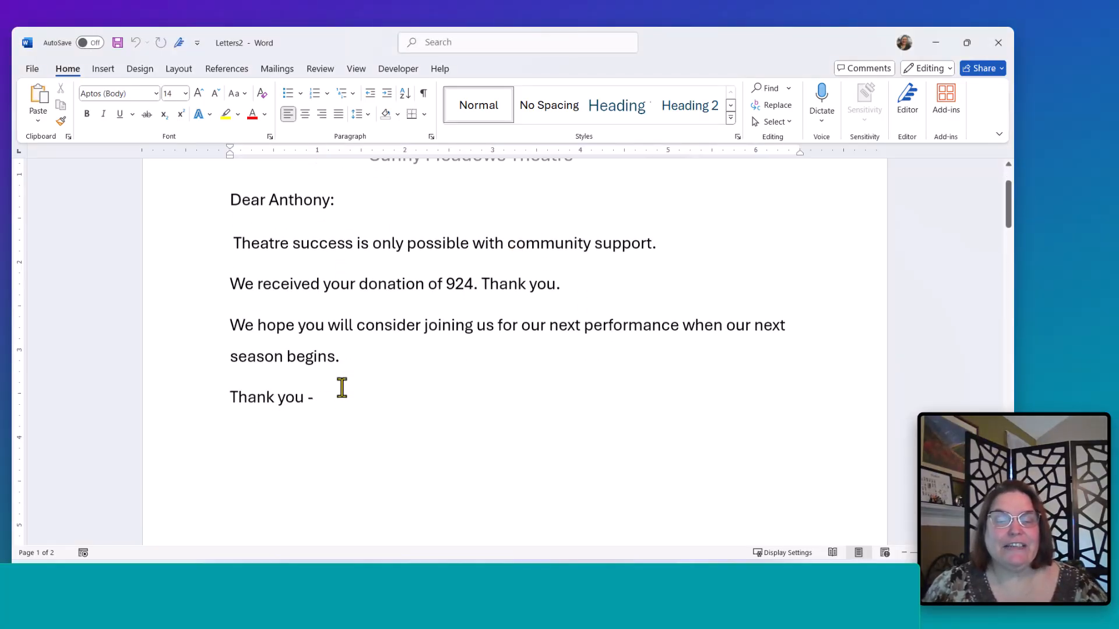
- Scroll through the merged letters and close the merged document
scroll(321, 376, "down", 15)
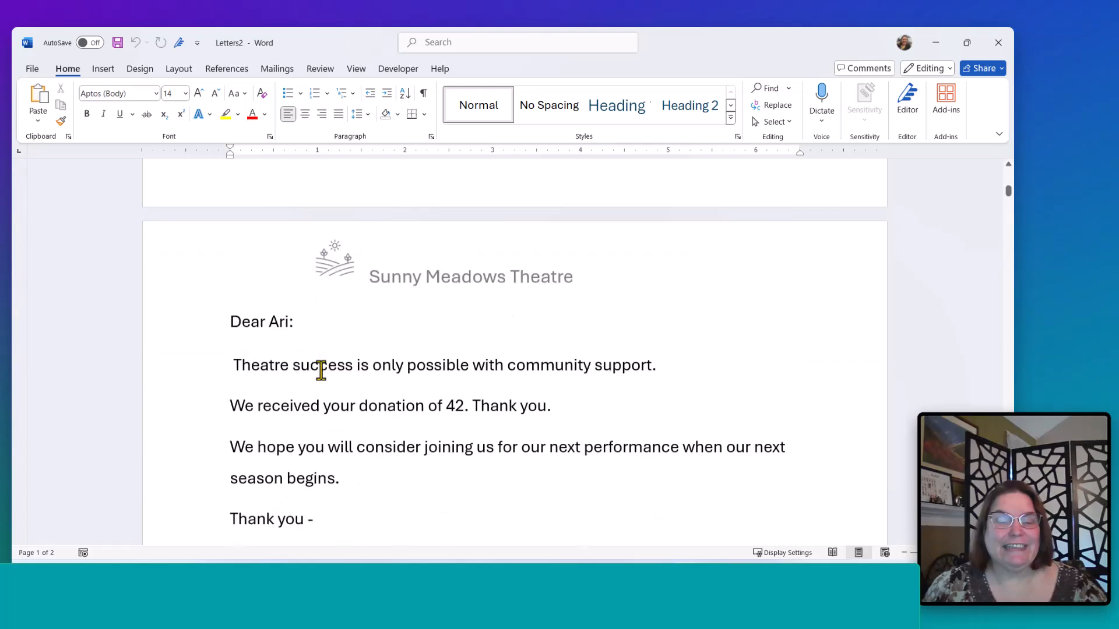
scroll(321, 371, "down", 15)
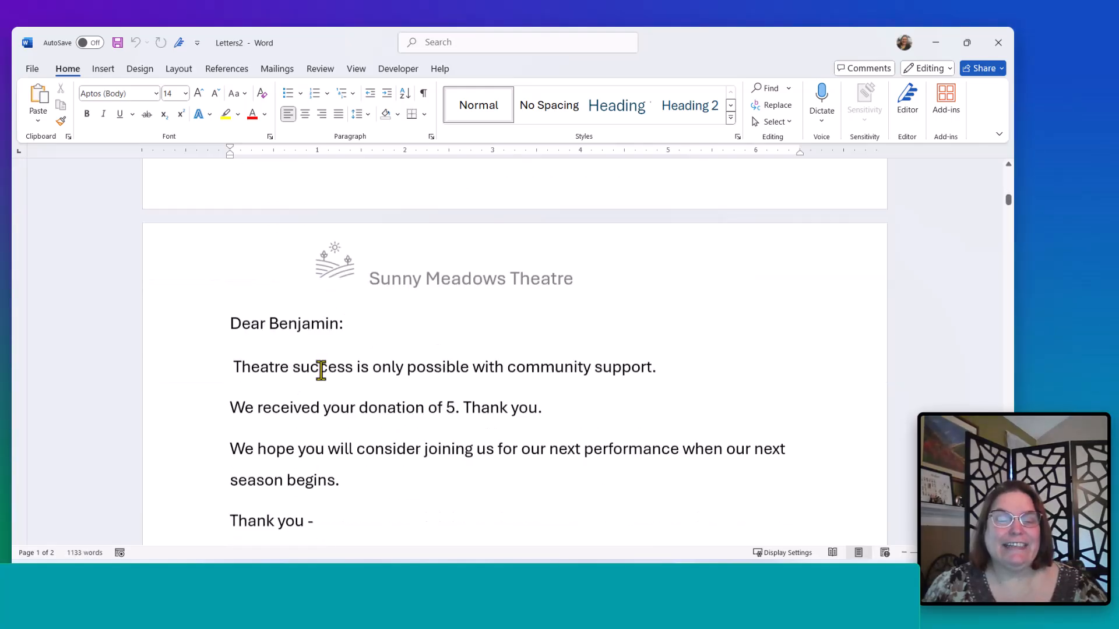
scroll(321, 371, "down", 15)
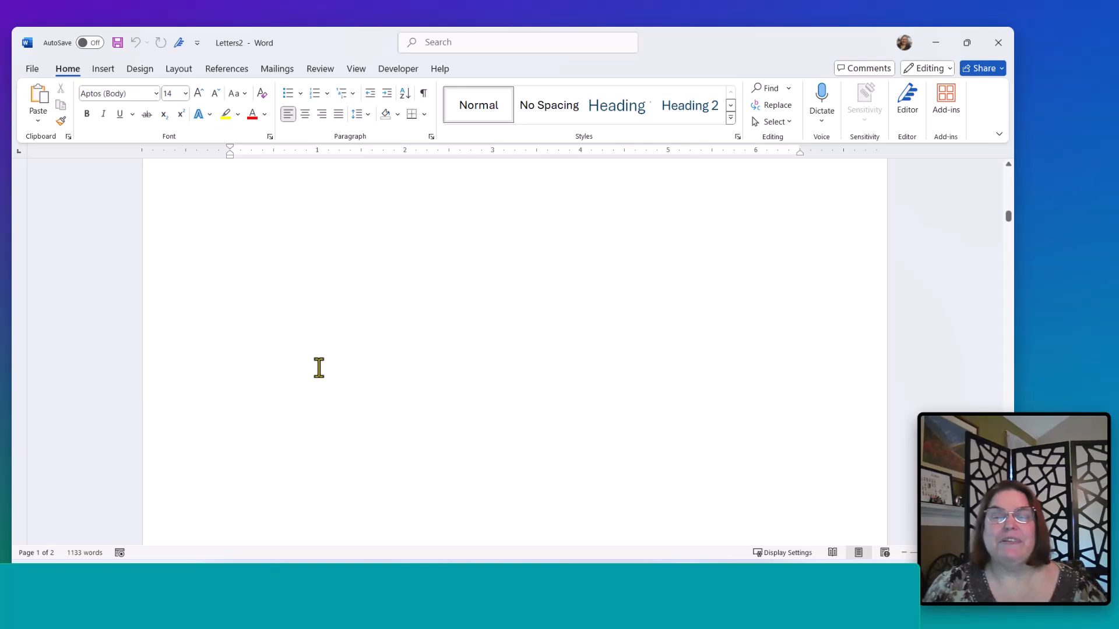
scroll(319, 370, "up", 10)
scroll(321, 366, "up", 2)
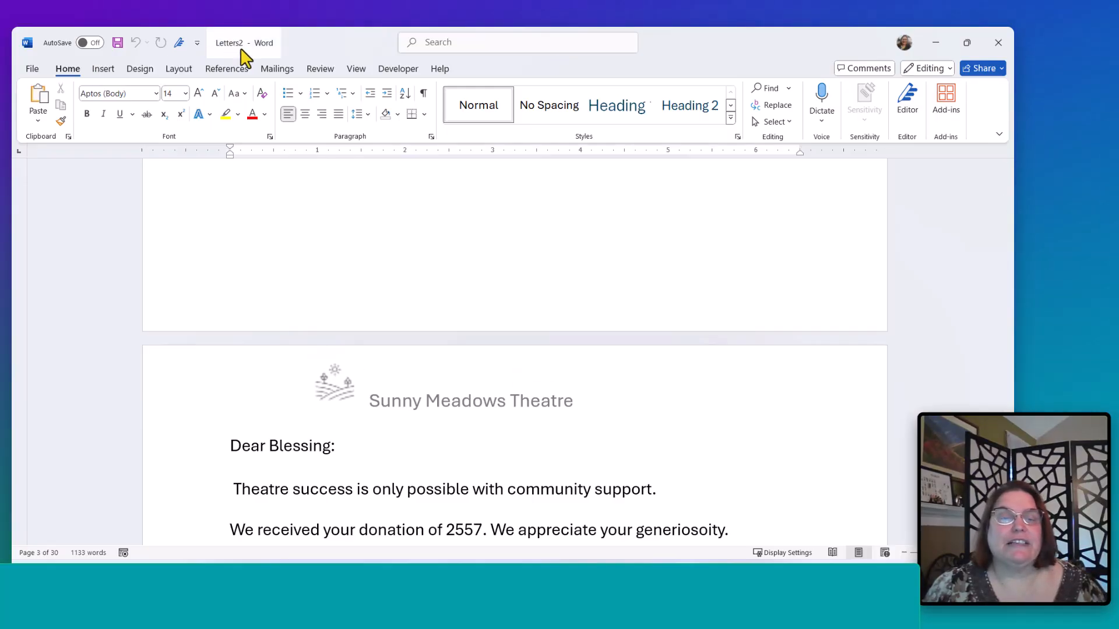
left_click(1010, 52)
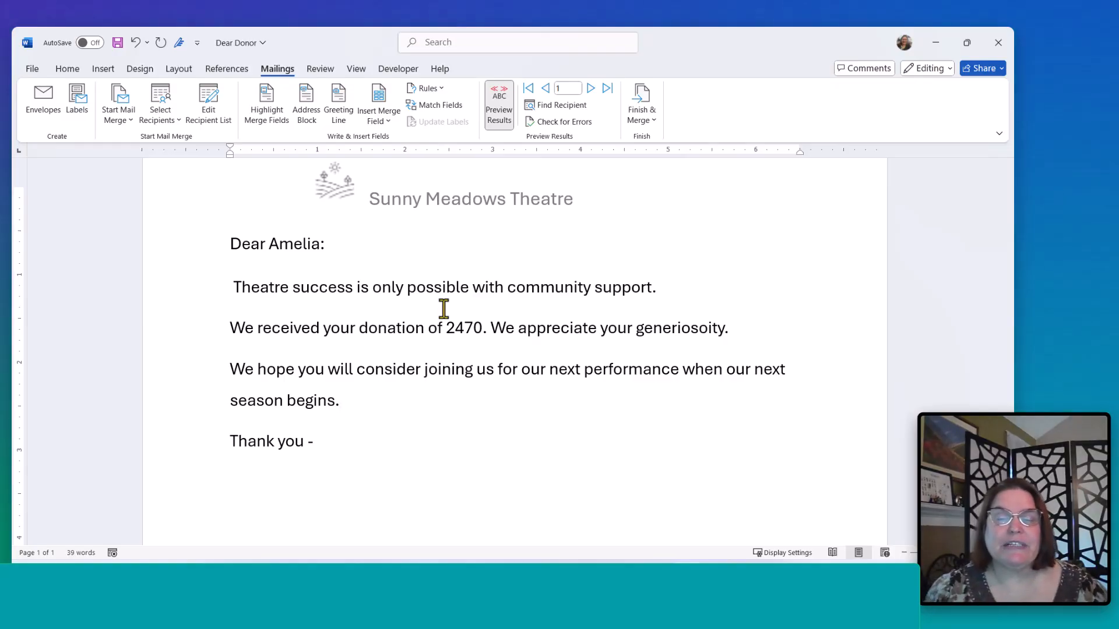
- Show the field codes and add the numeric switch \# "$#,##0.00" to the Amount merge field
left_click(464, 330)
left_click(436, 403)
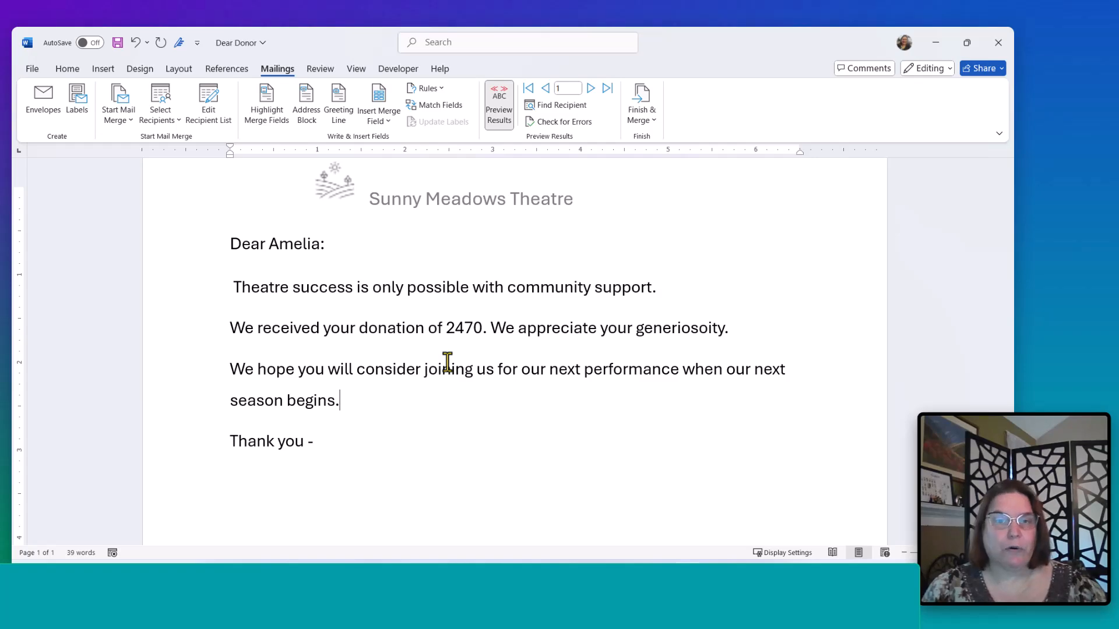
key("alt")
key("alt+F9")
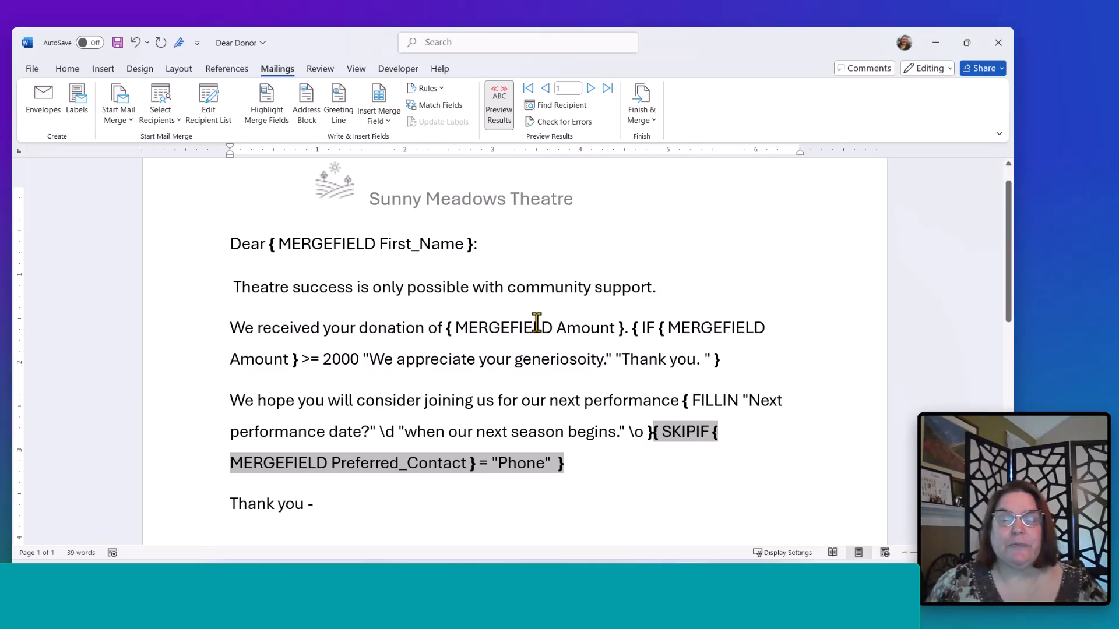
left_click(618, 329)
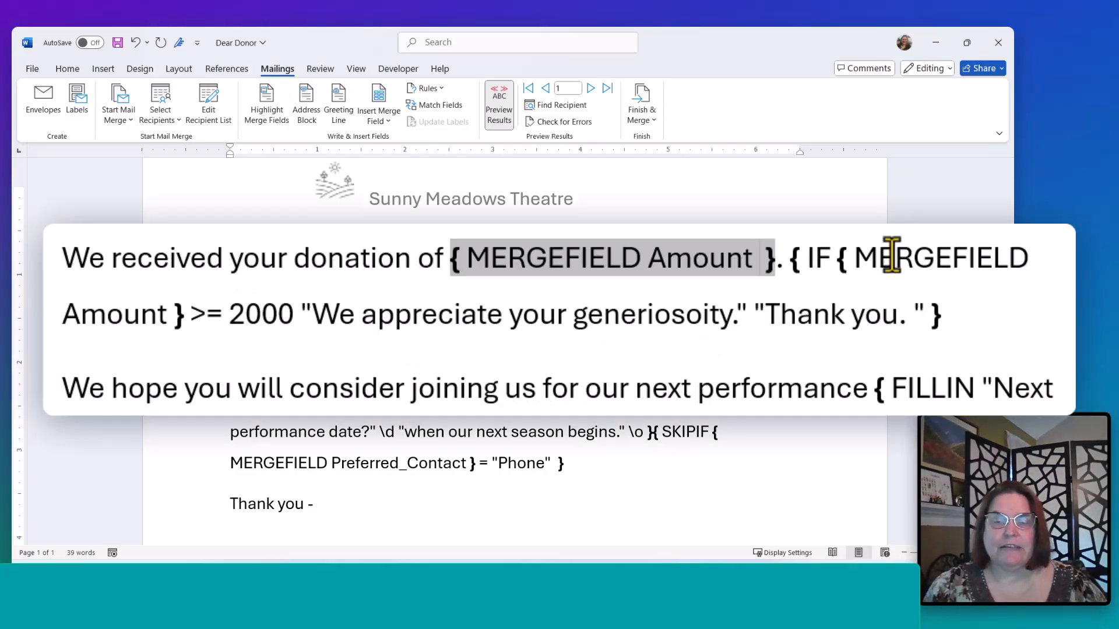
type("\\ ")
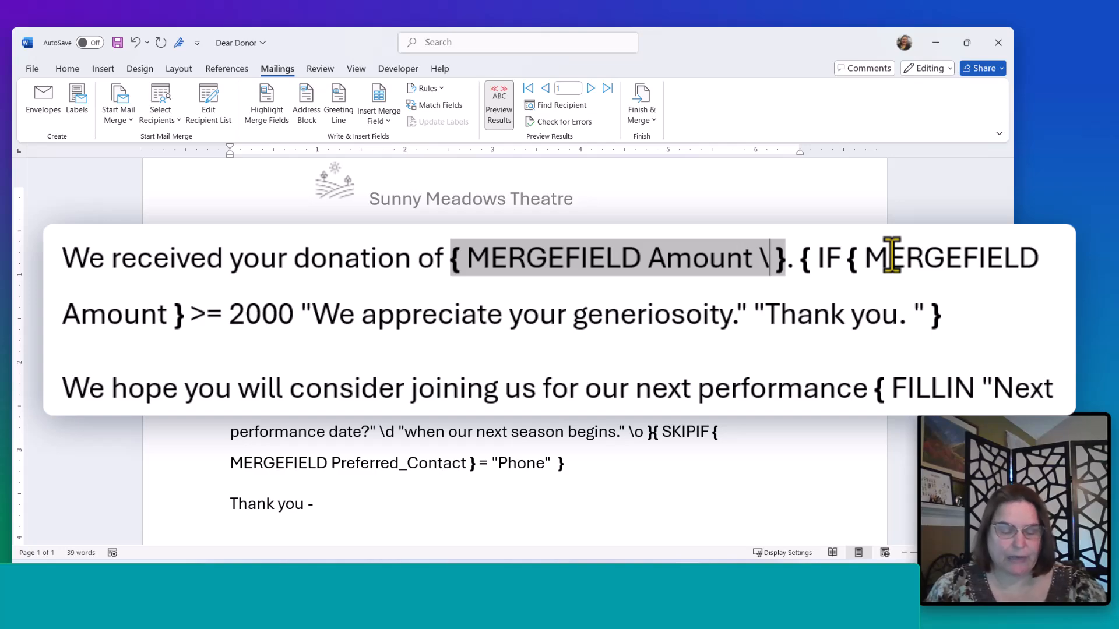
type("# ")
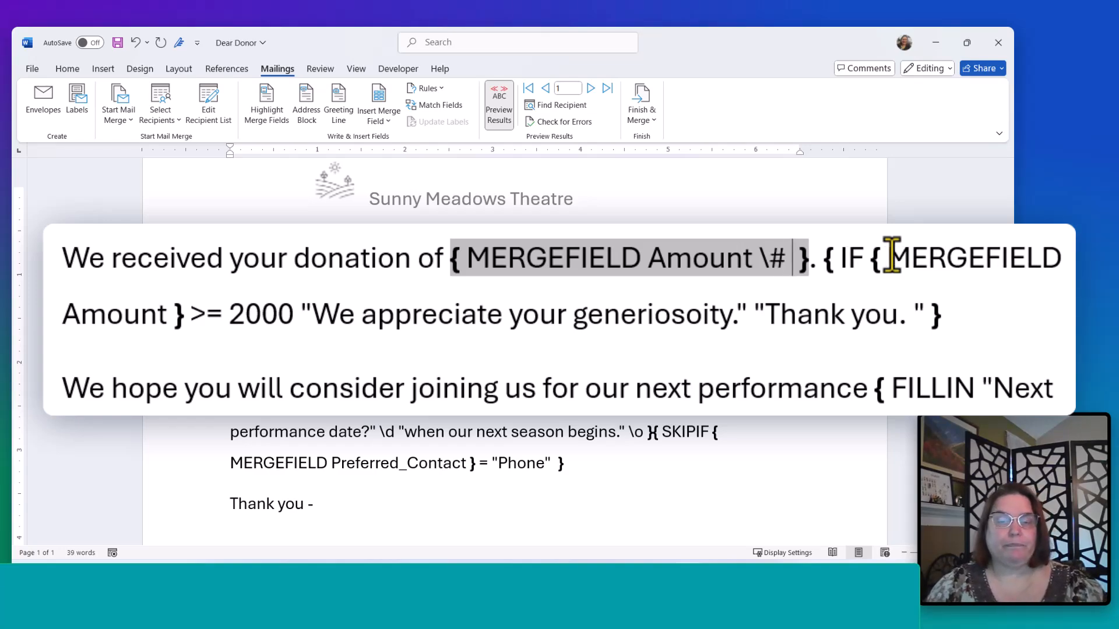
type("\"")
key("Right")
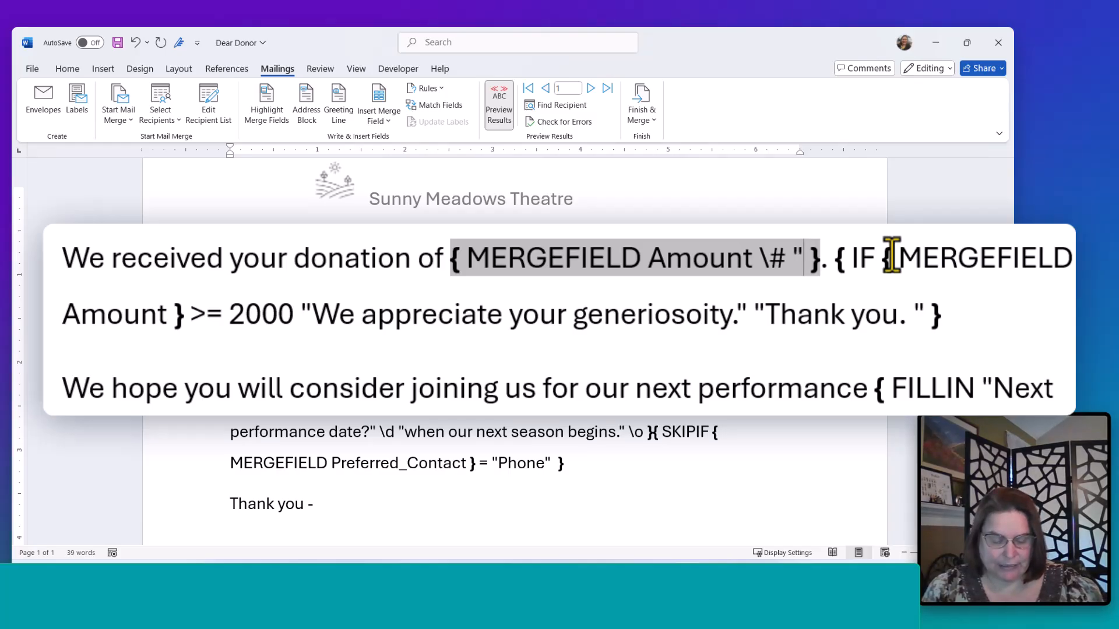
type("$")
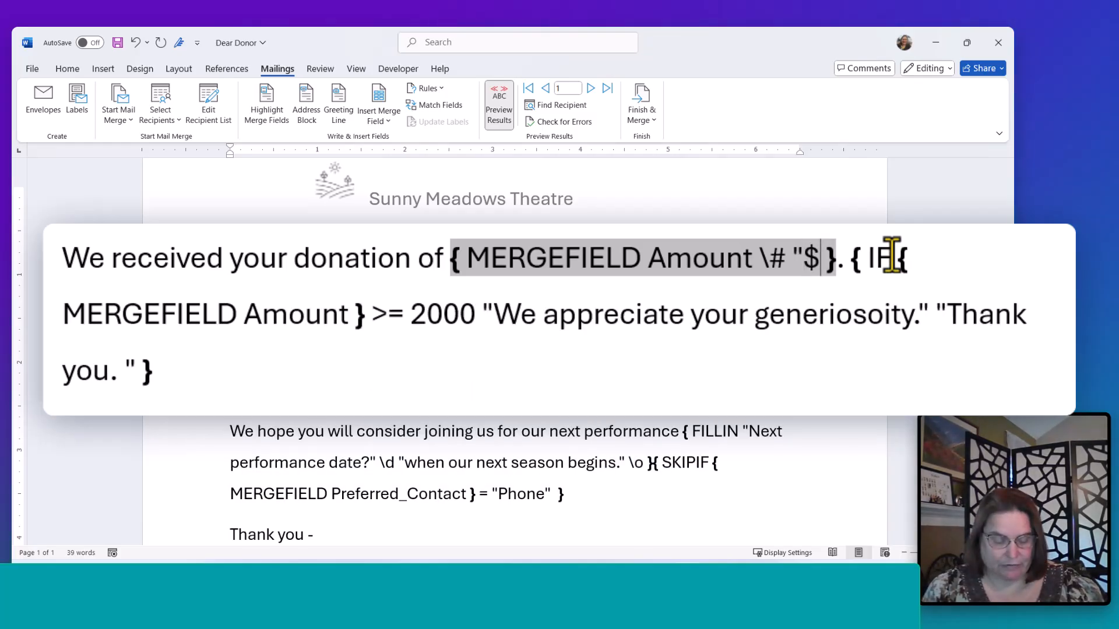
type("#,")
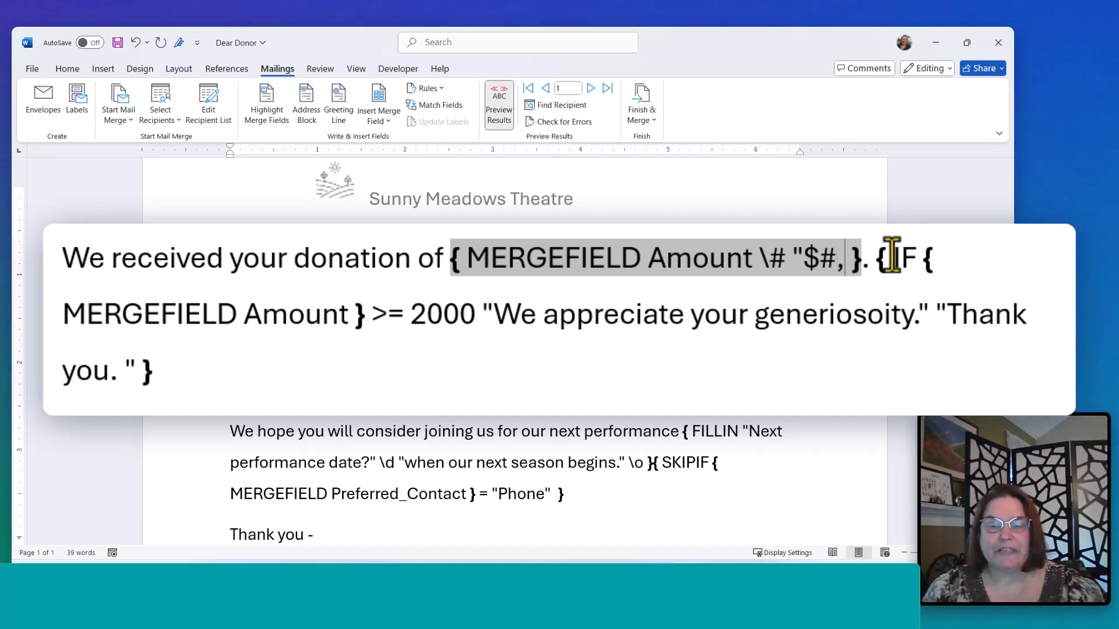
type("##")
type("0")
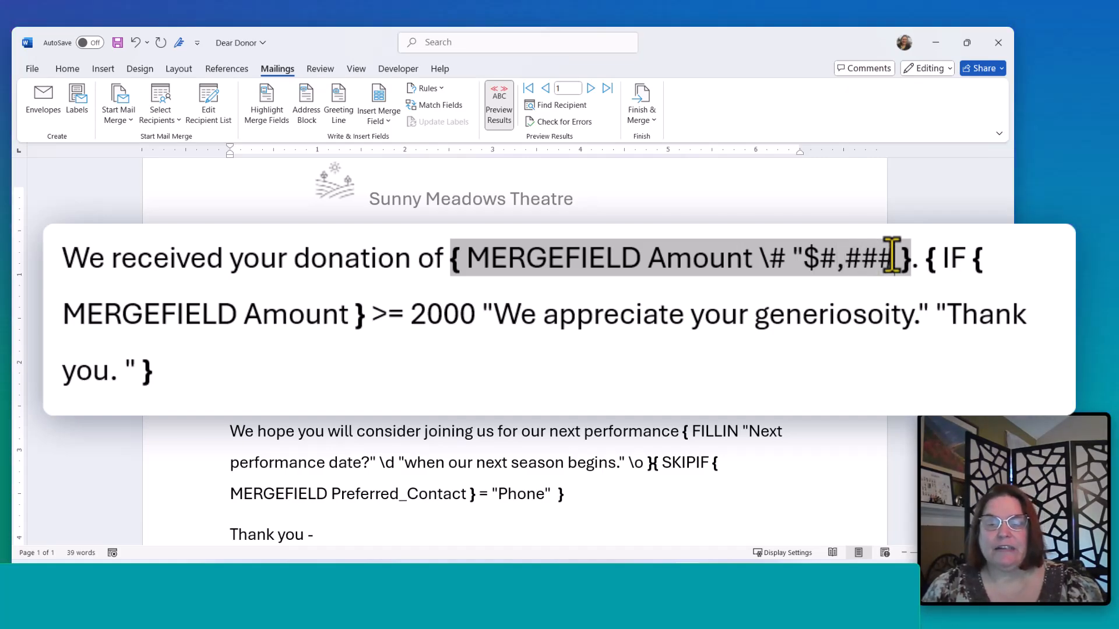
key("BackSpace")
type("0")
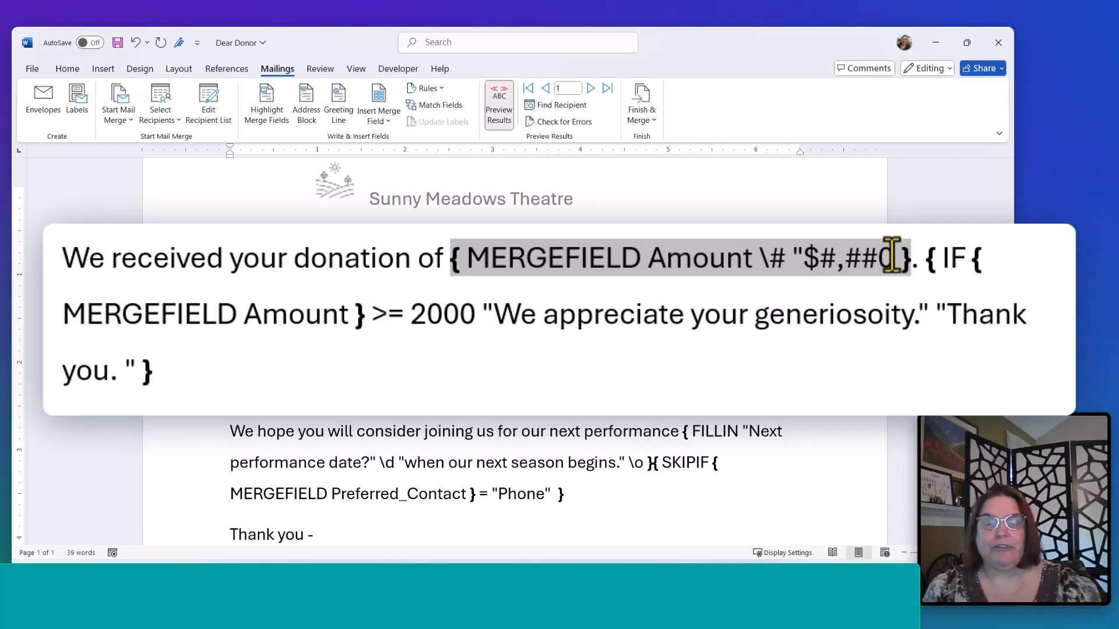
type(".00")
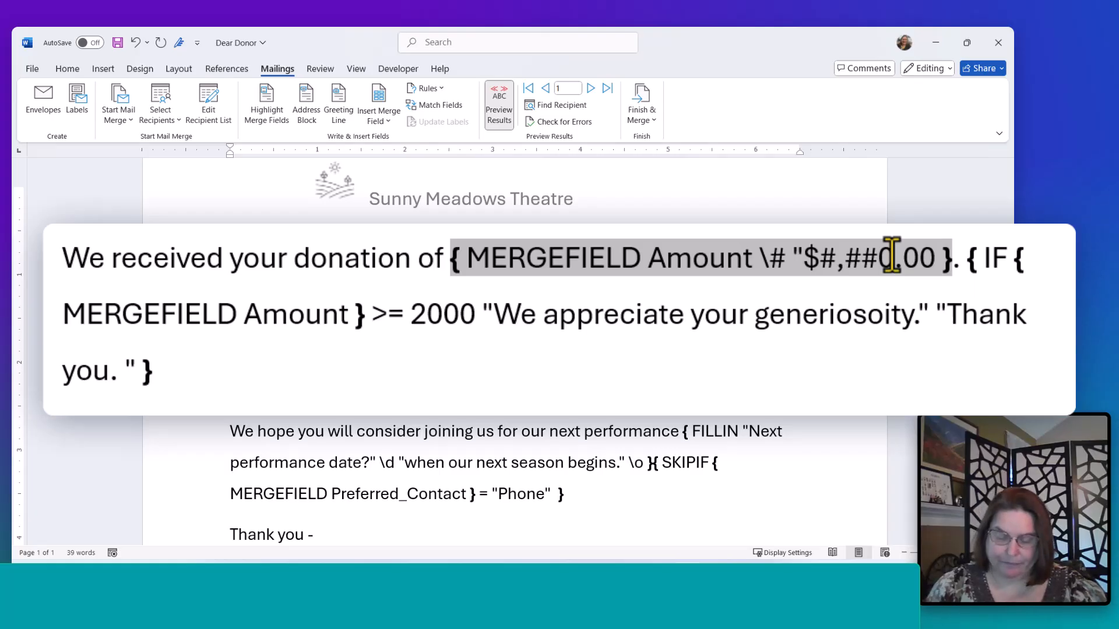
type("\"")
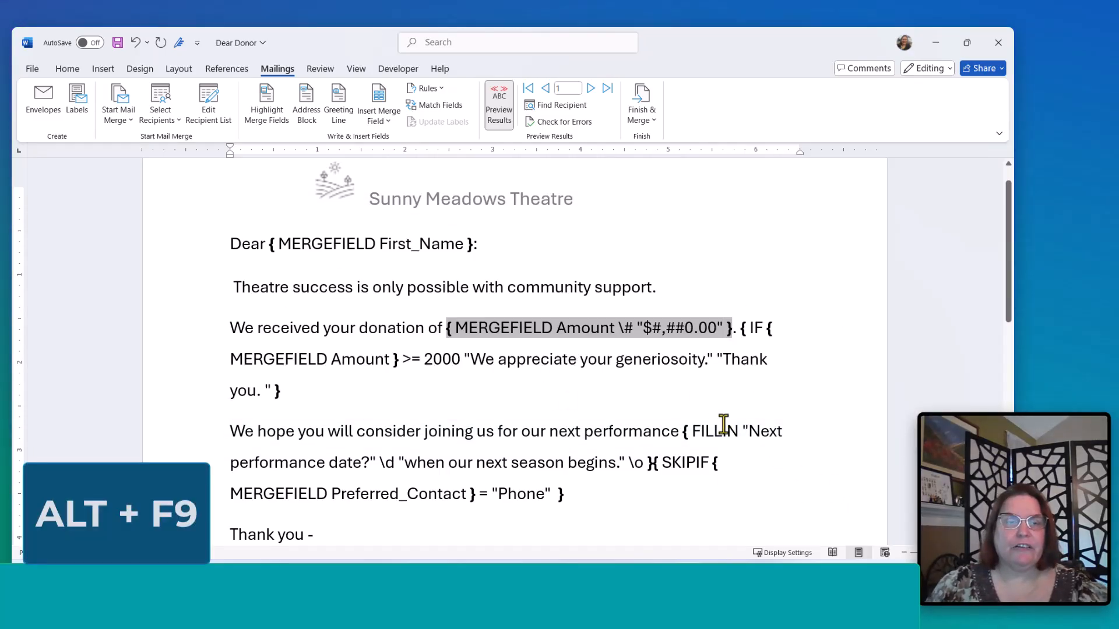
- Hide the field codes and step forward through the records to check the formatted donation amounts
key("alt+F9")
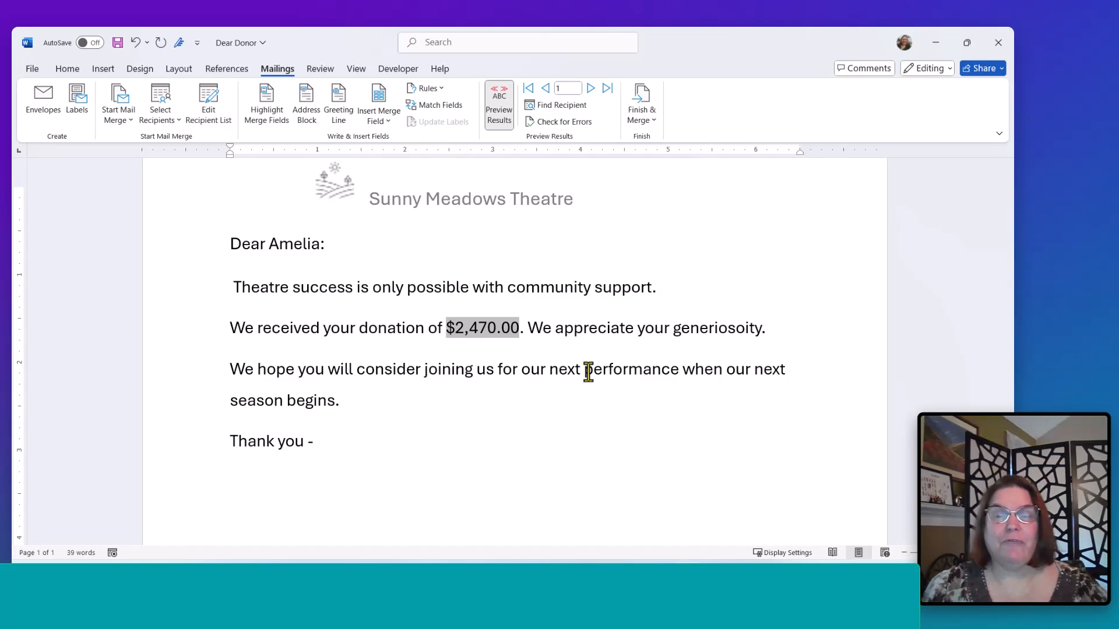
left_click(592, 89)
left_click(592, 89)
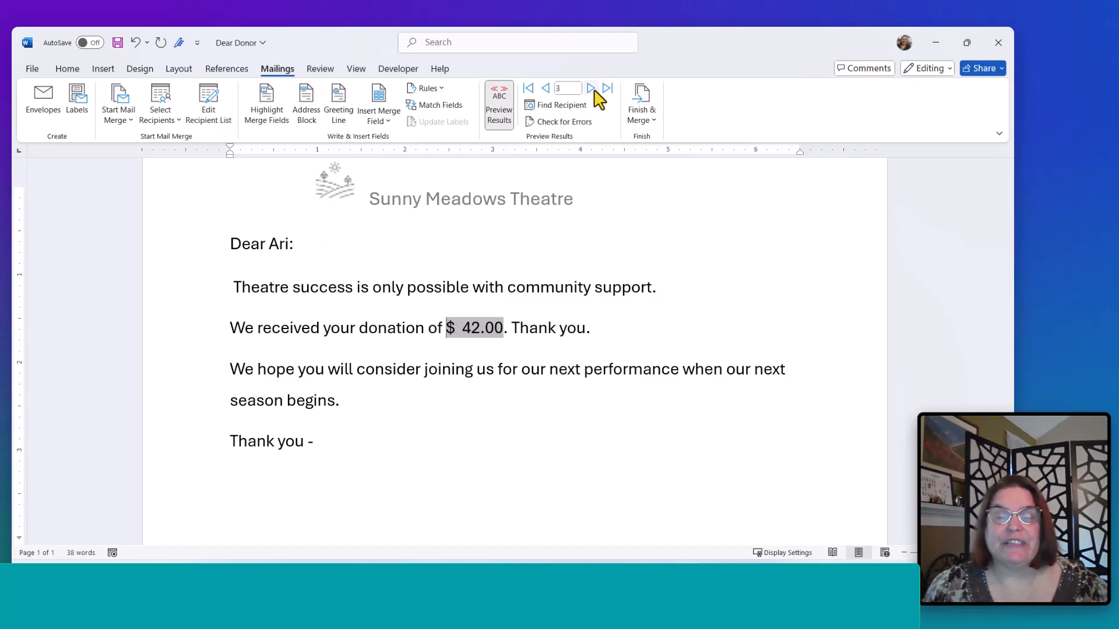
left_click(592, 89)
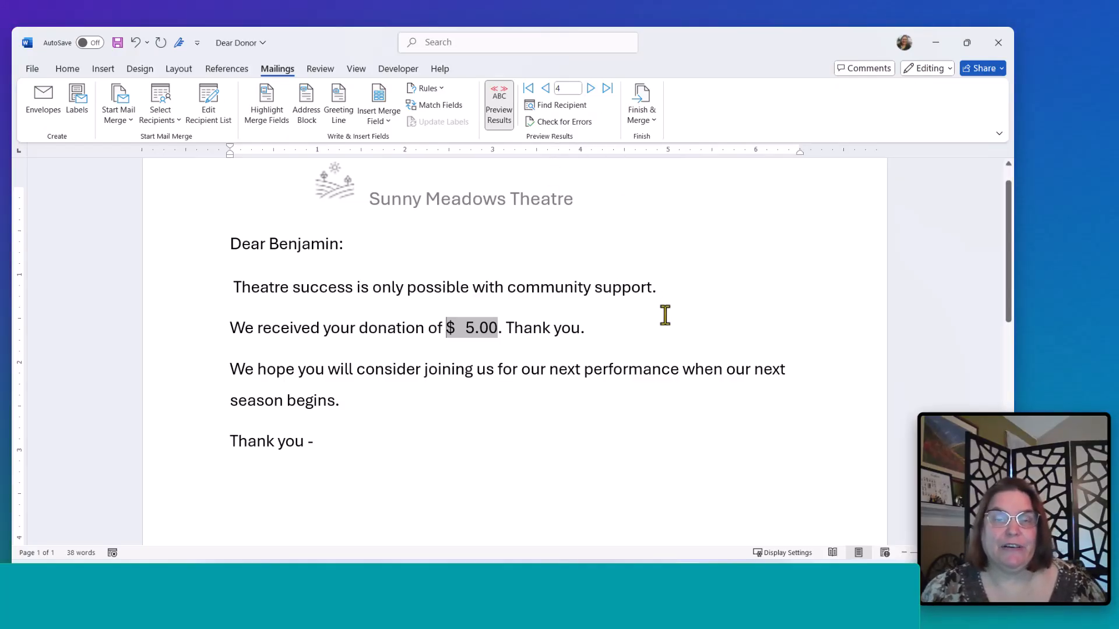
- Review the field codes and the Rules list, then return to the merged preview at the first record
key("alt+F9")
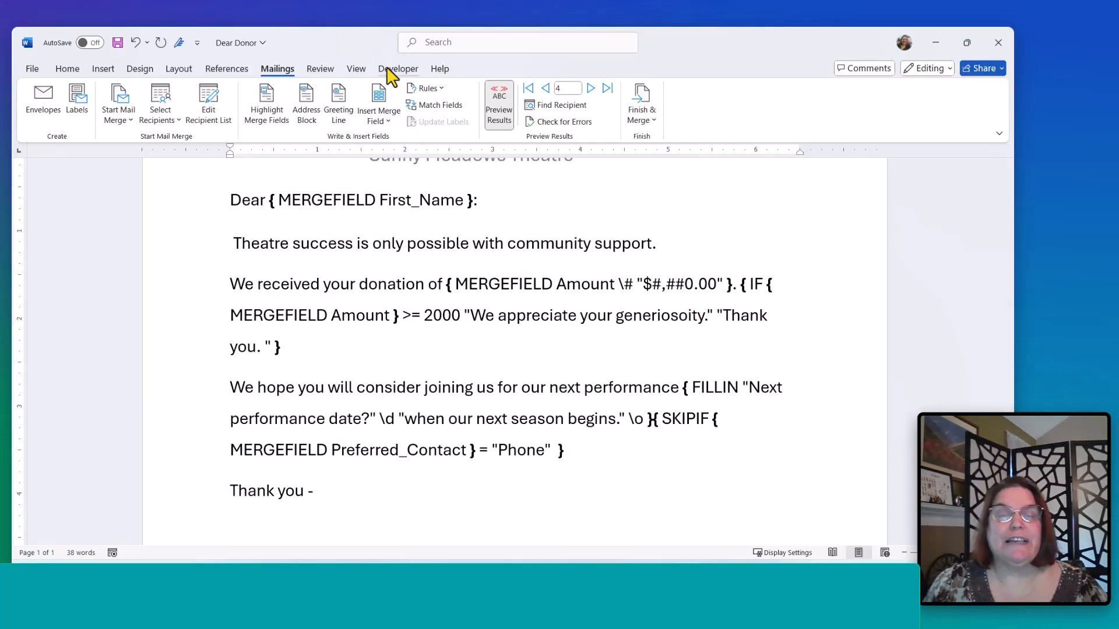
left_click(422, 88)
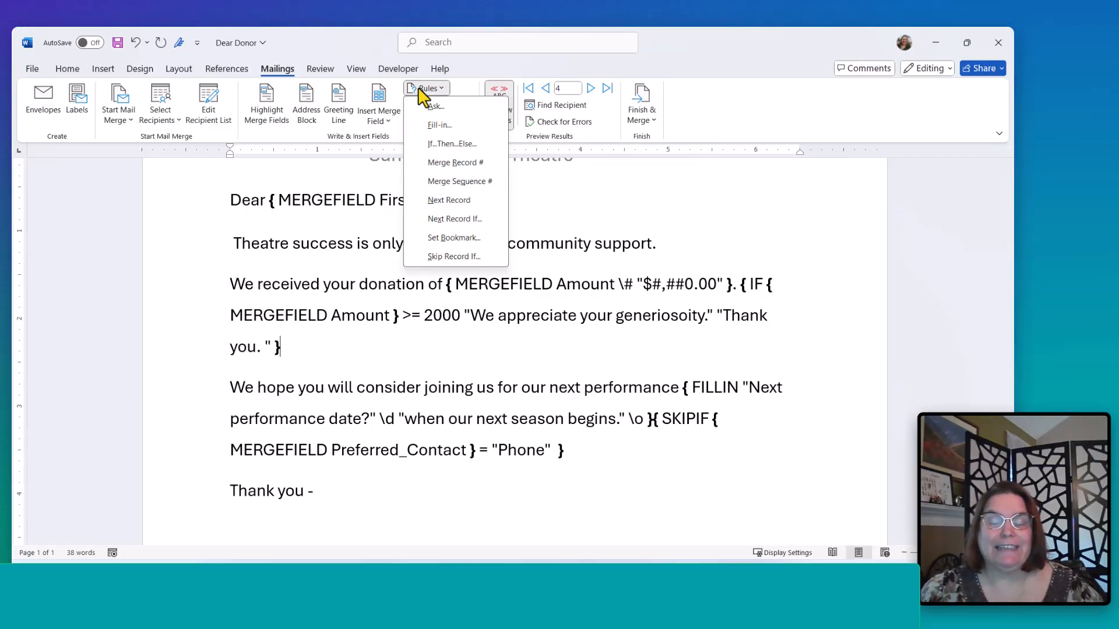
left_click(623, 302)
left_click(622, 302)
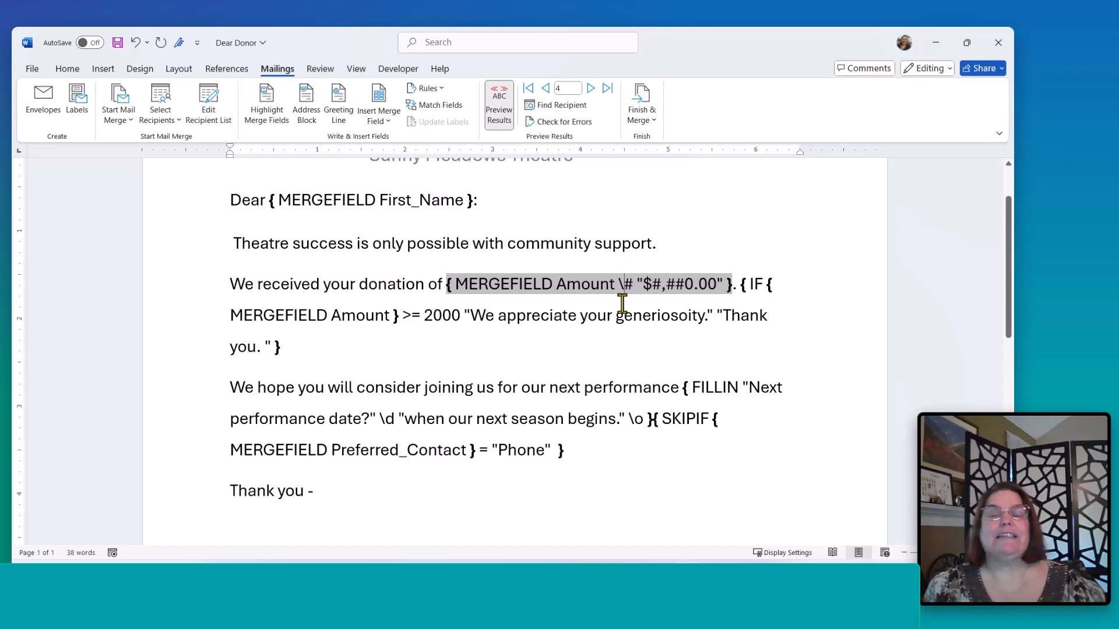
left_click(496, 106)
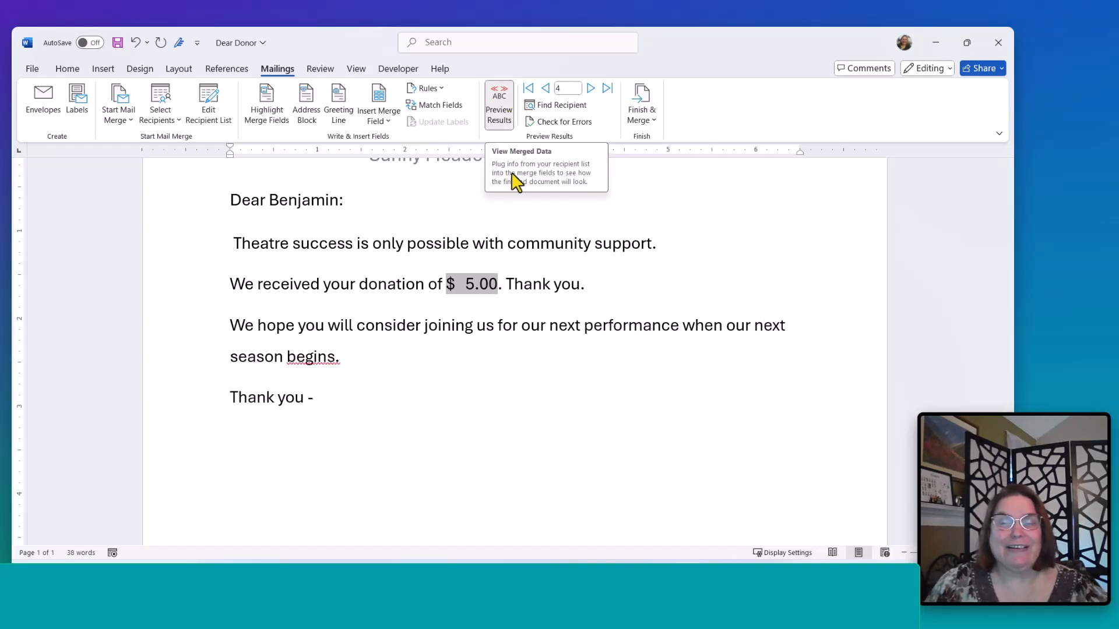
left_click(528, 89)
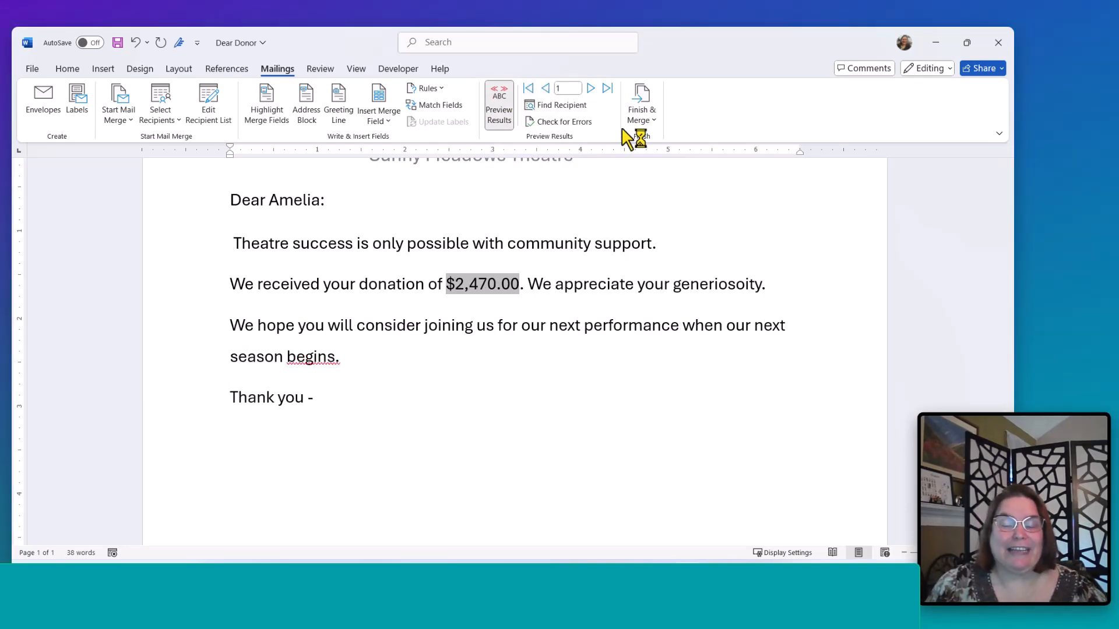